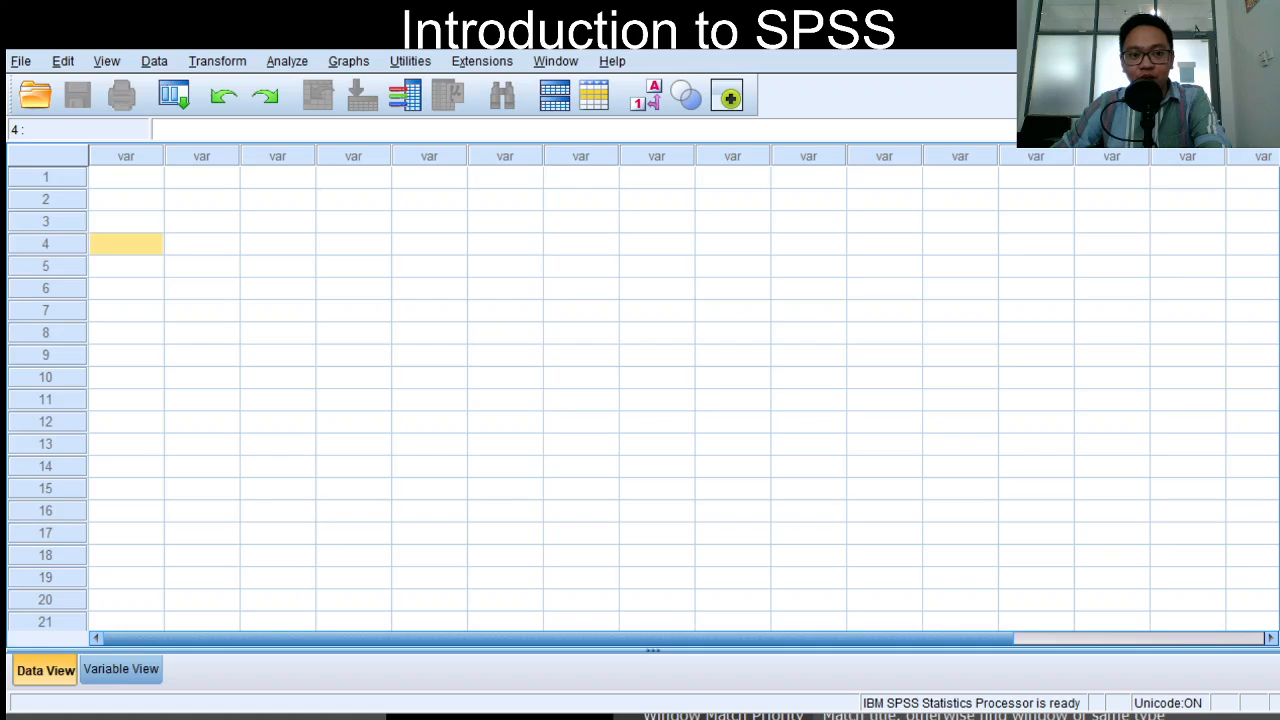
left_click(127, 311)
left_click(127, 178)
left_click(127, 157)
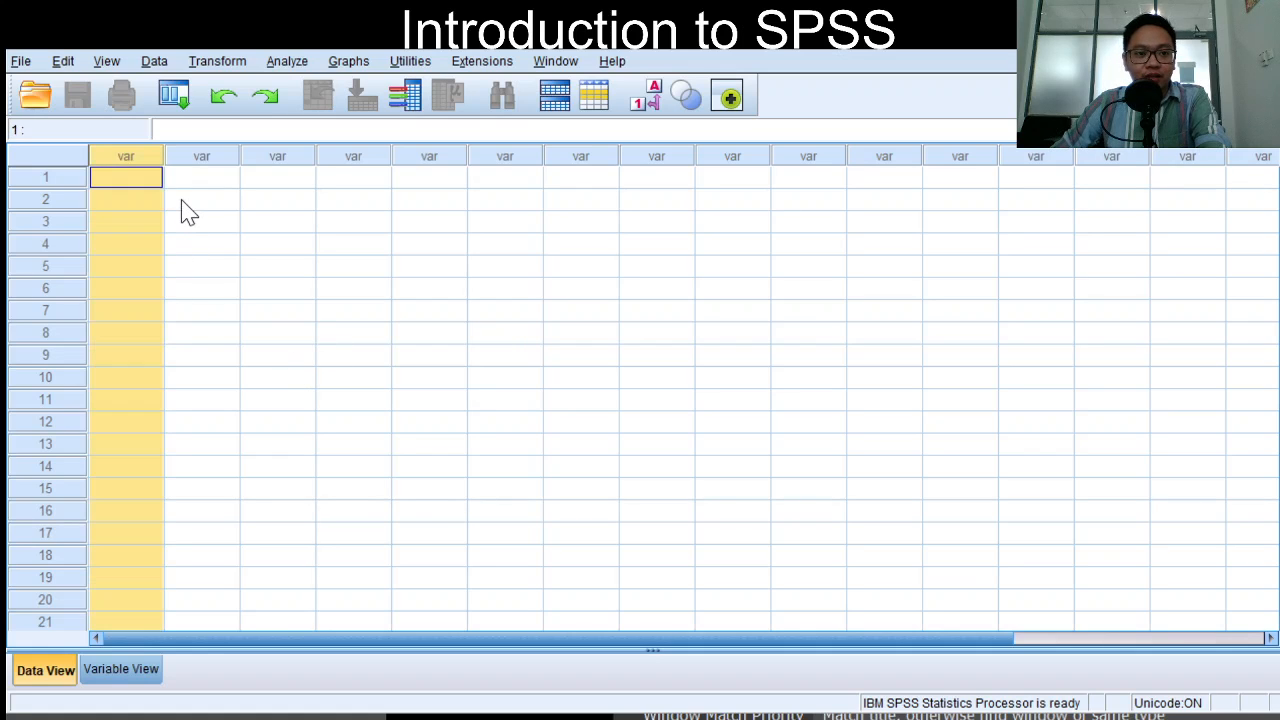
key("Escape")
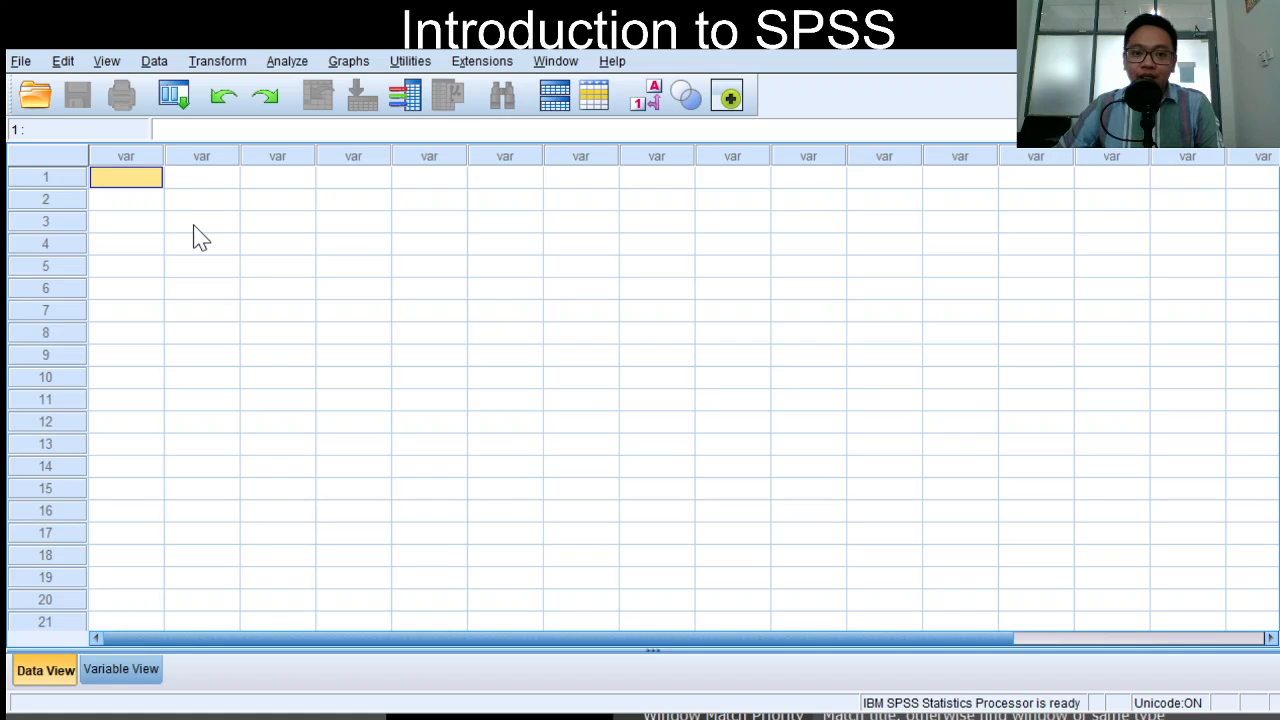
Examine the available options for opening and importing data.
left_click(20, 61)
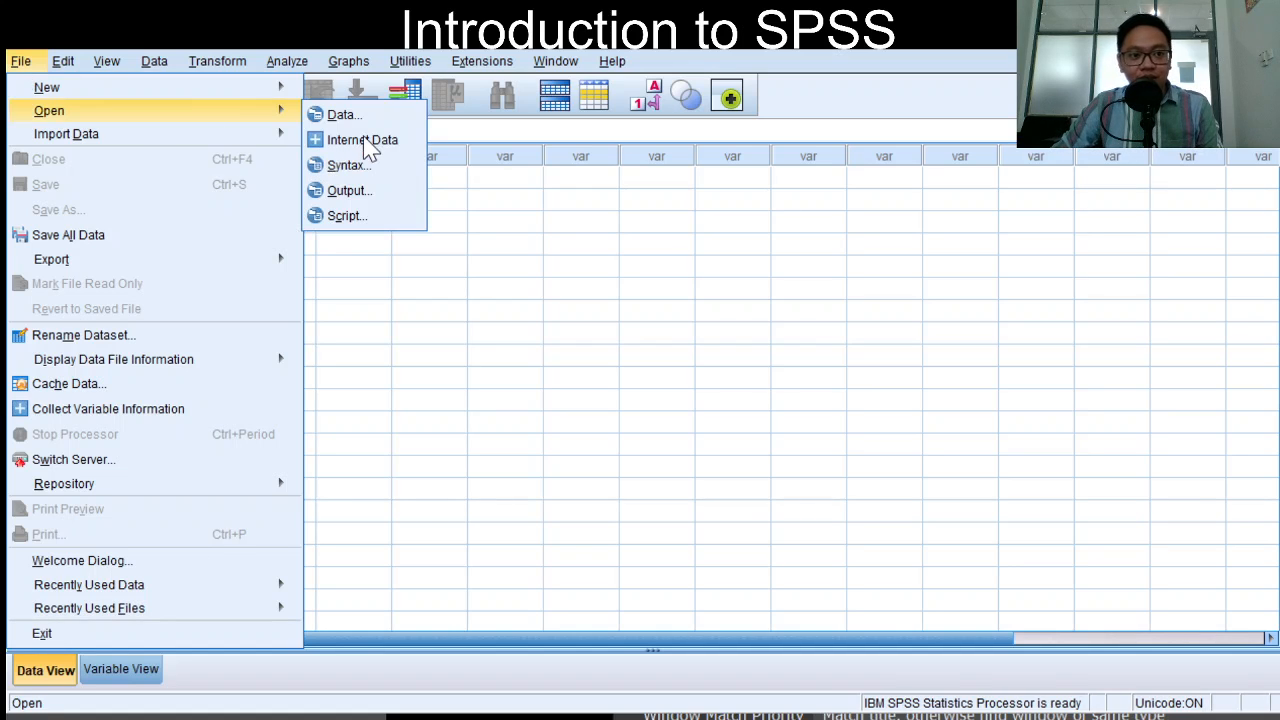
mouse_move(260, 111)
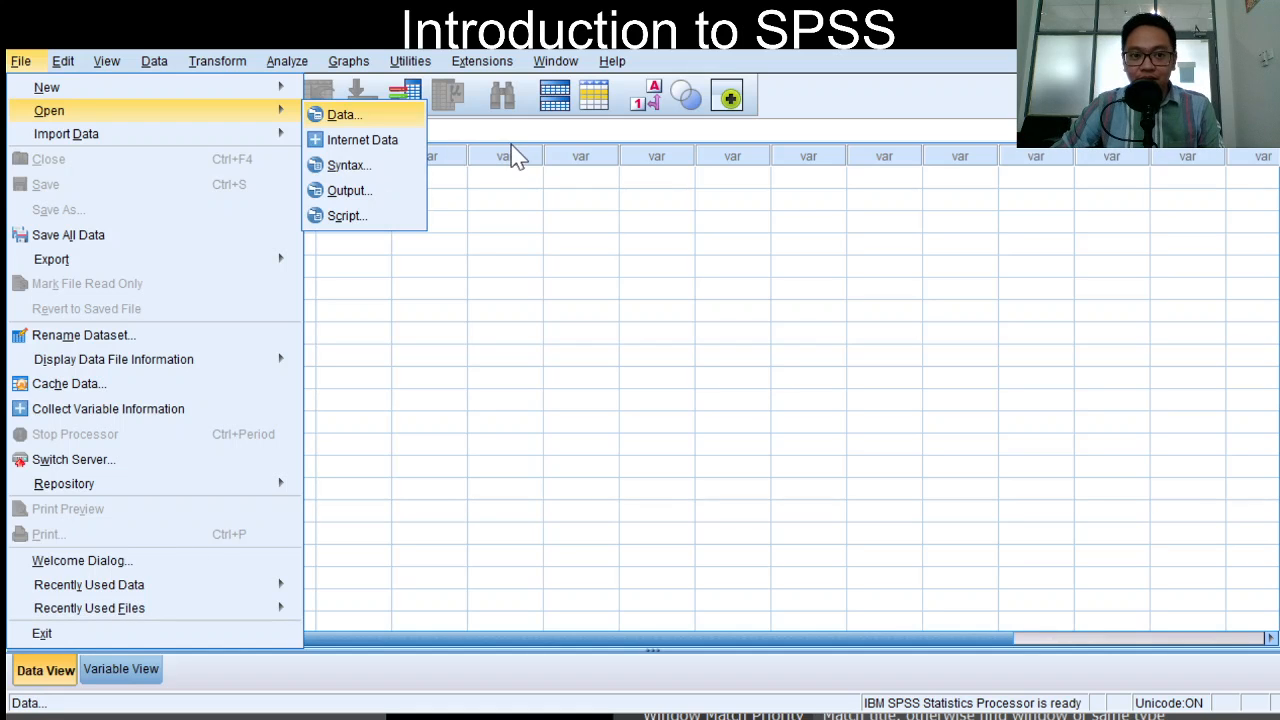
mouse_move(167, 139)
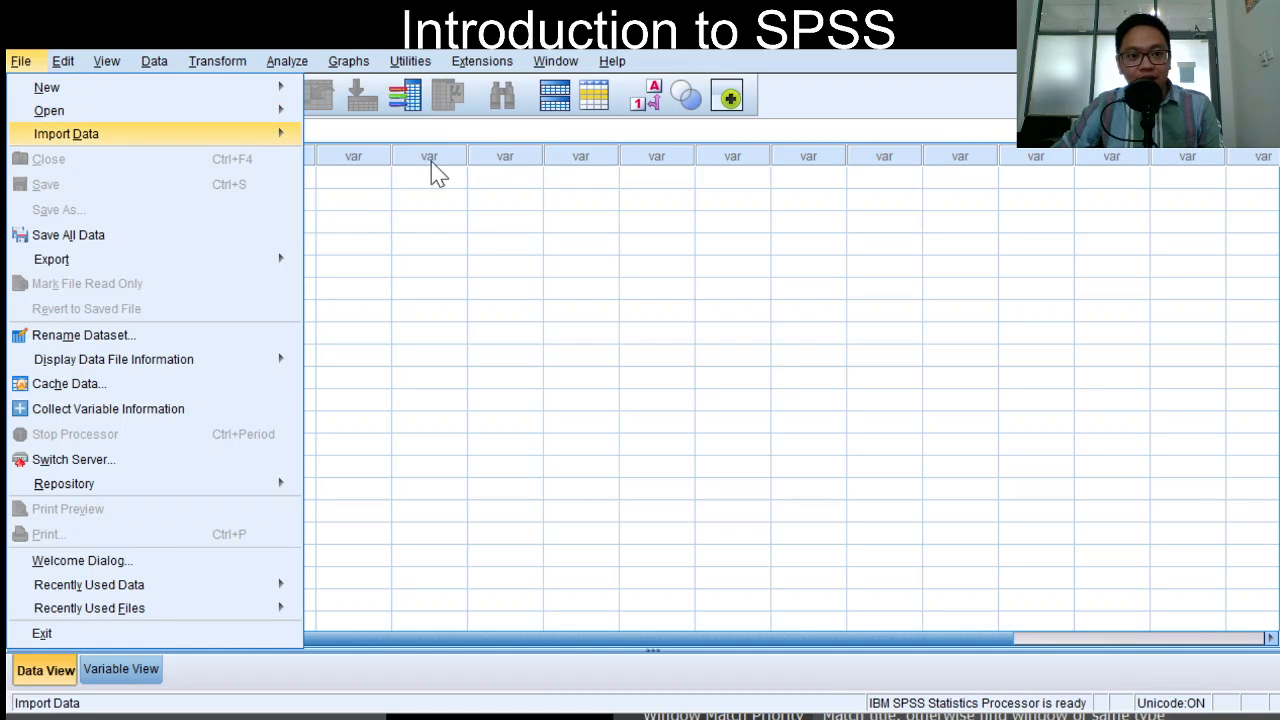
left_click(492, 143)
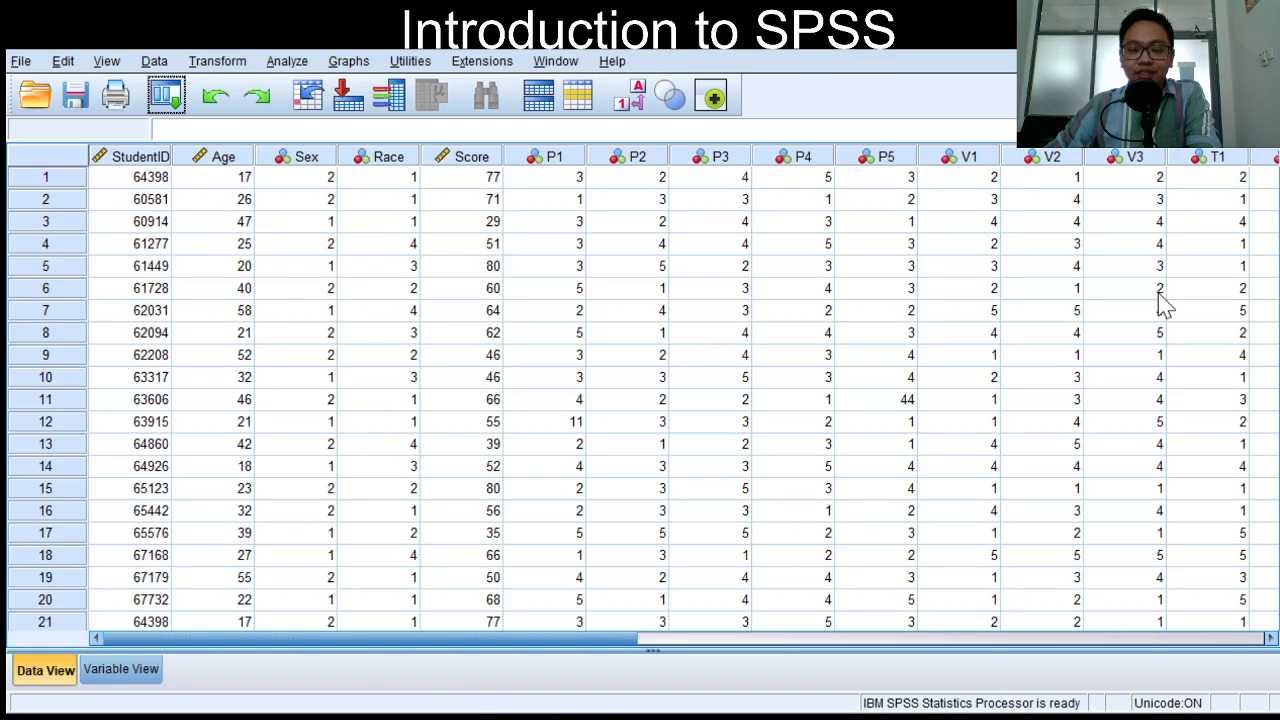
Look through the dataset's variable columns from StudentID to V22 and return to the first column.
scroll(555, 462, "right", 2)
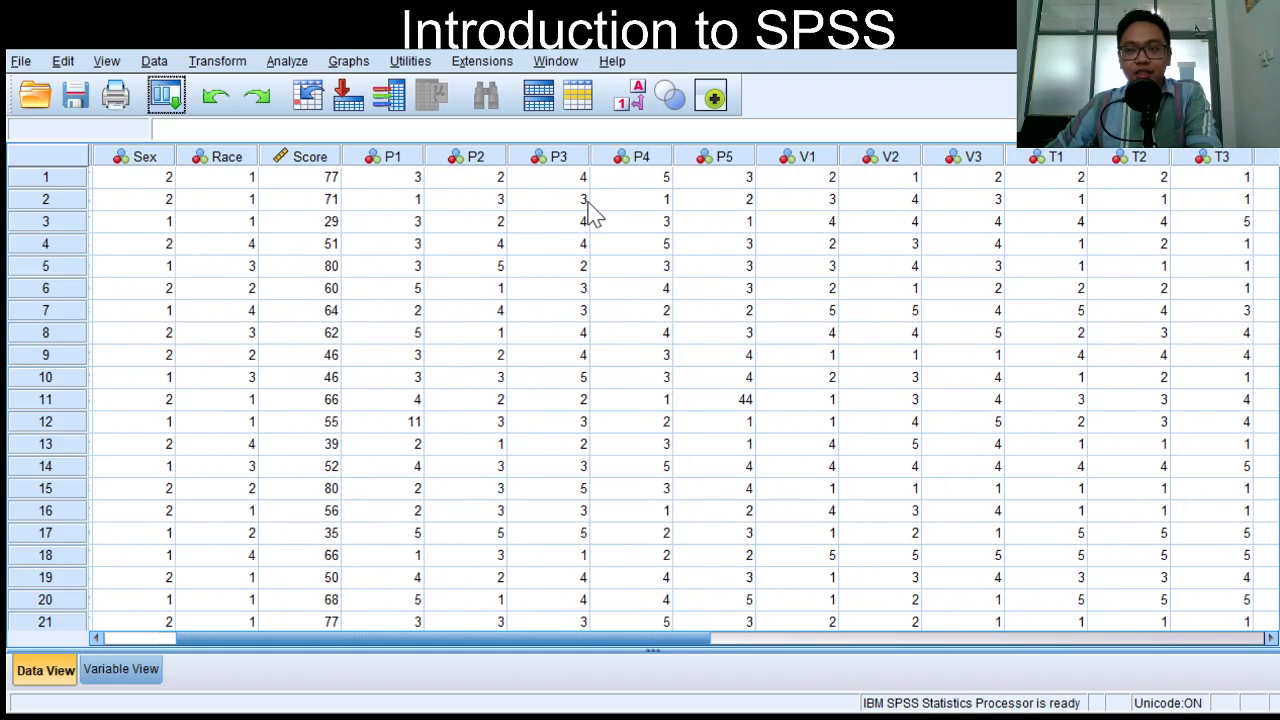
scroll(683, 395, "right", 2)
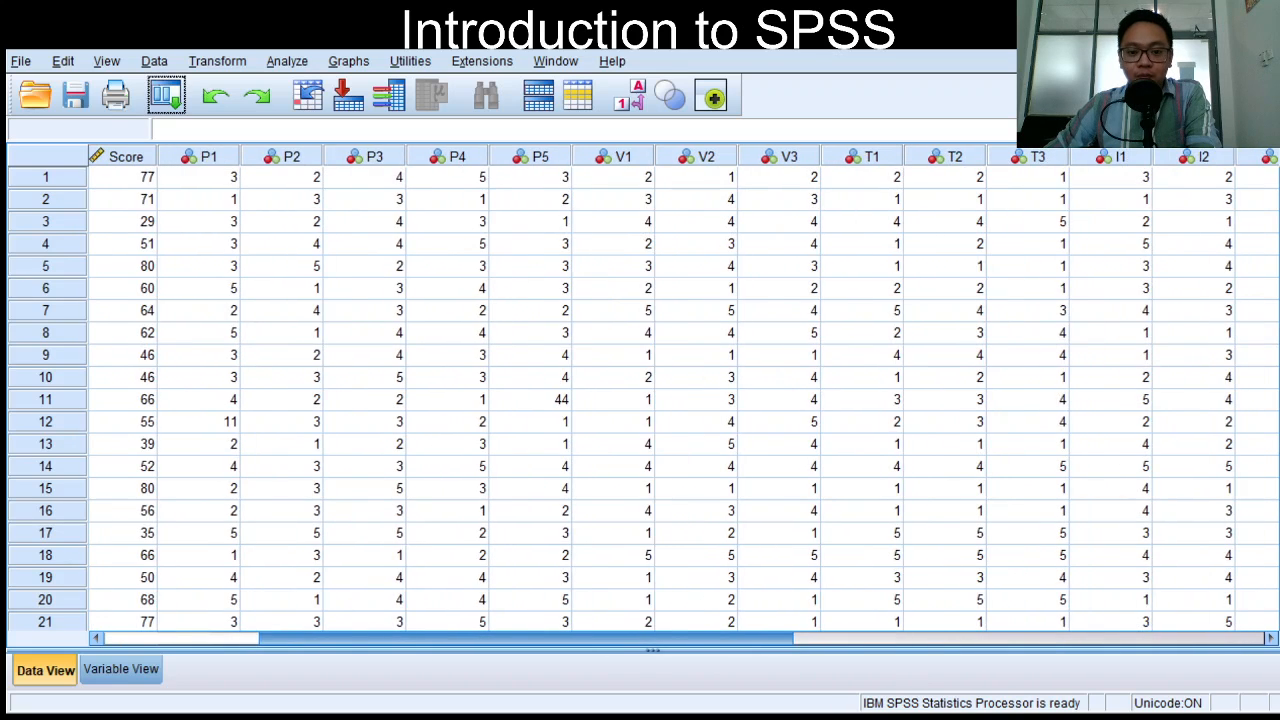
scroll(1037, 343, "left", 2)
scroll(1037, 343, "right", 3)
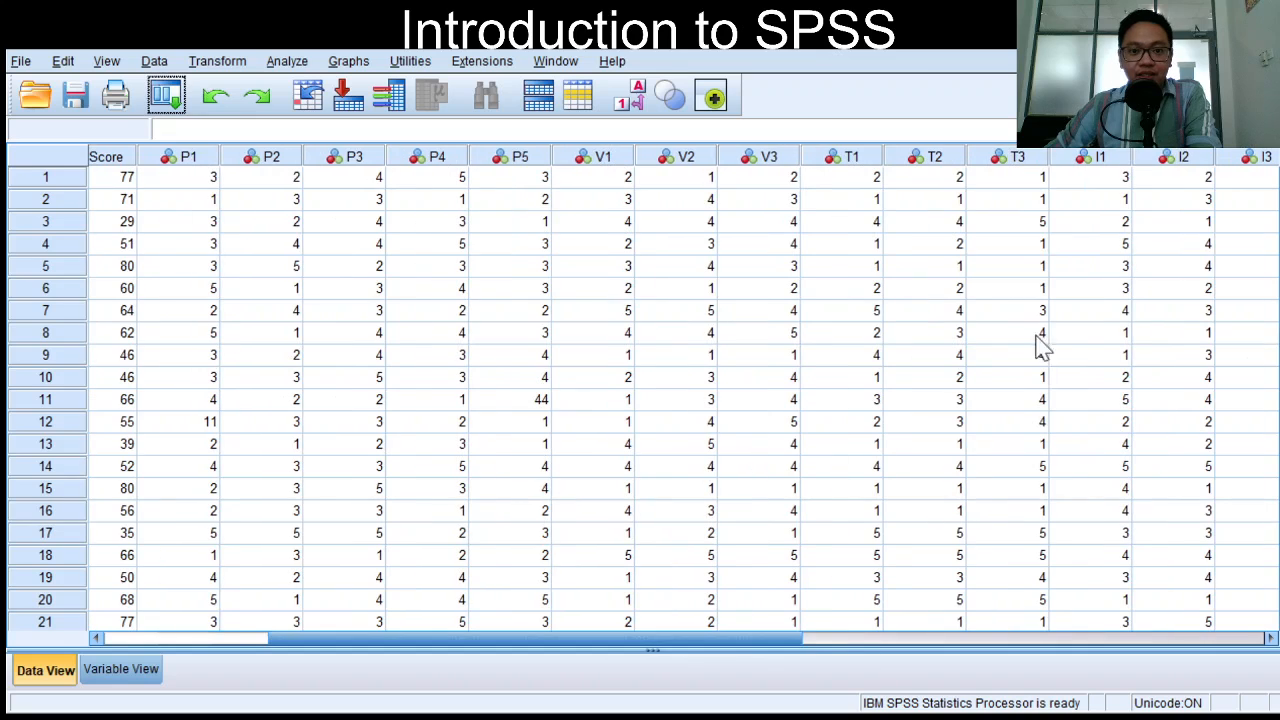
scroll(683, 395, "right", 4)
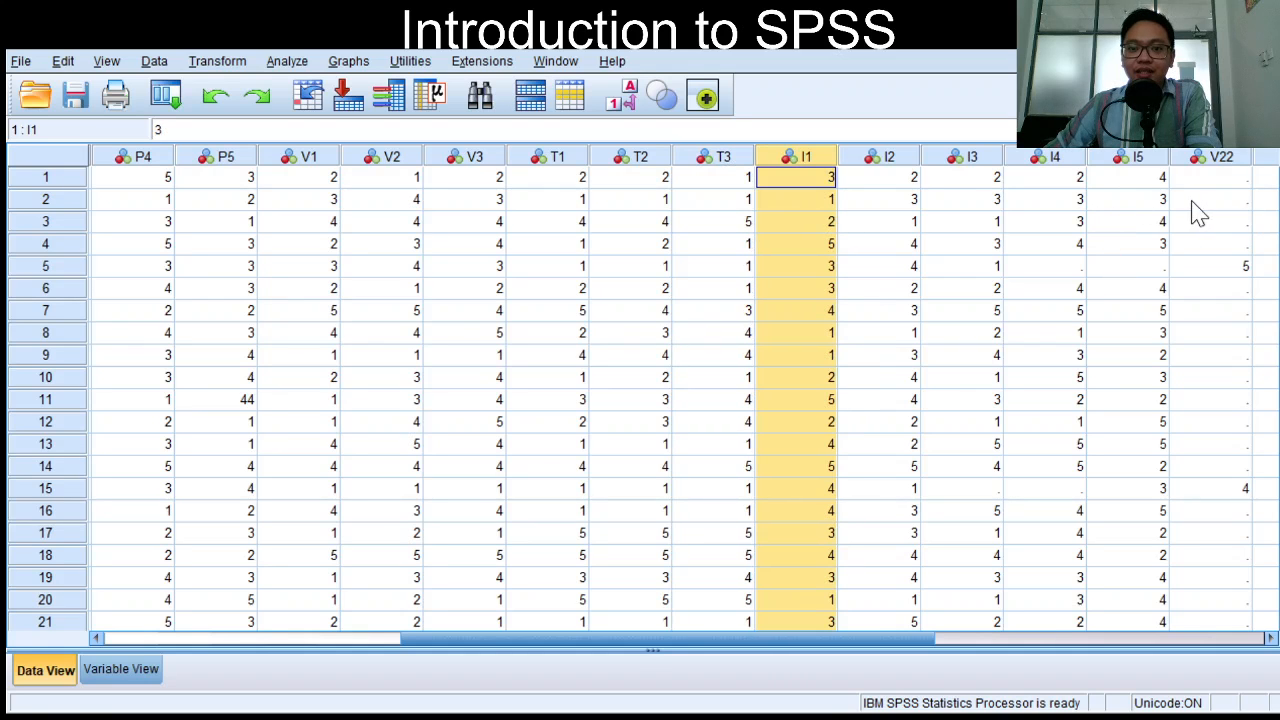
key("Right")
left_click_drag(668, 638, 371, 638)
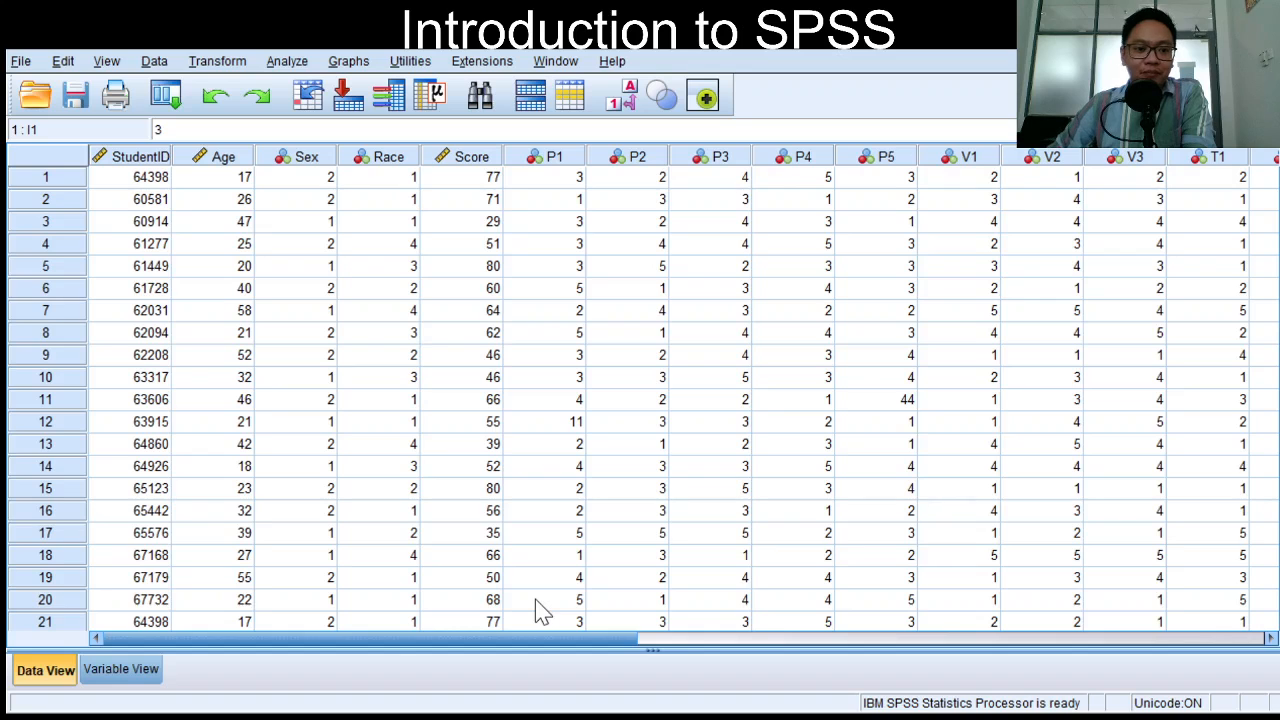
Look through the dataset's case rows down to the last record and return to the first row.
scroll(849, 449, "down", 4)
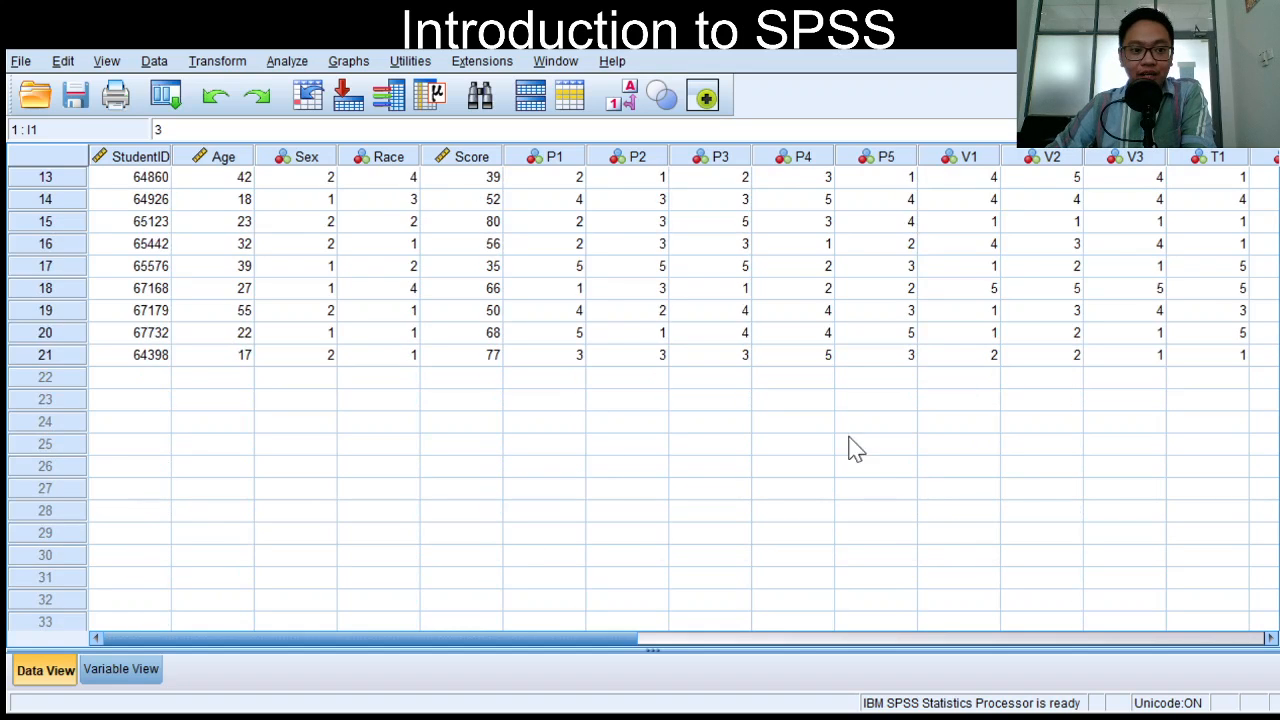
scroll(429, 580, "up", 4)
scroll(112, 492, "down", 2)
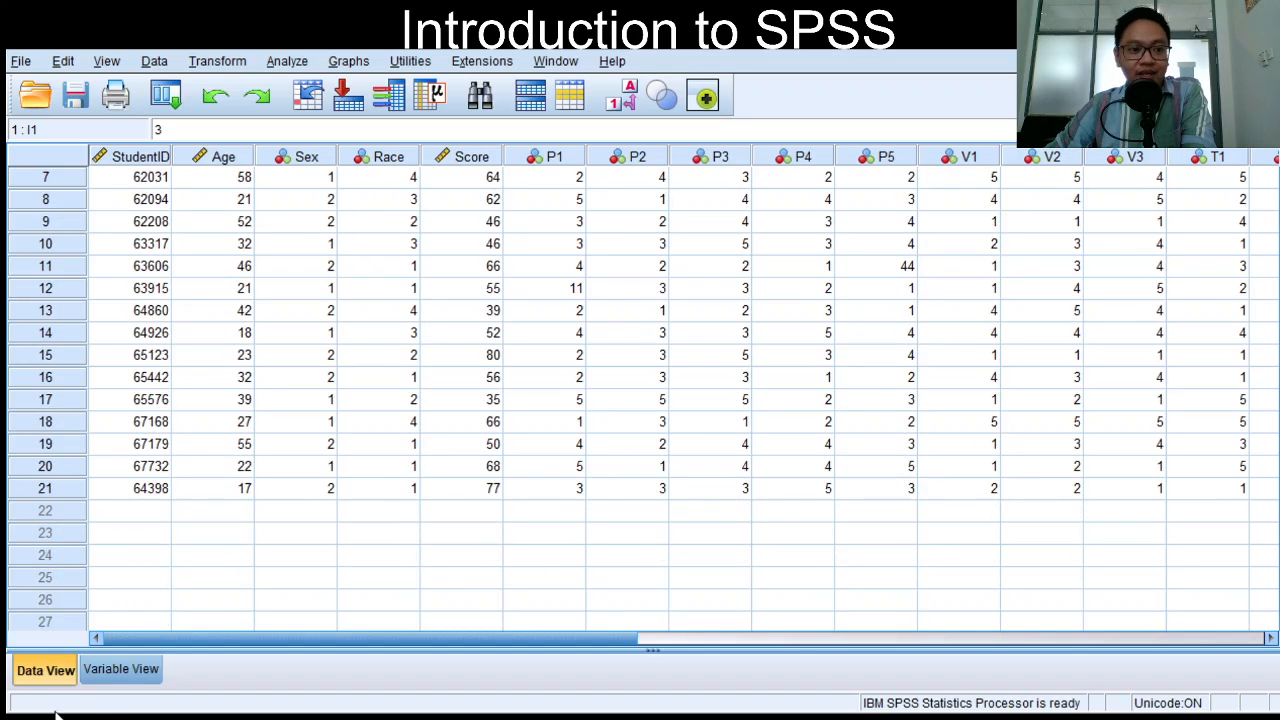
scroll(76, 535, "up", 2)
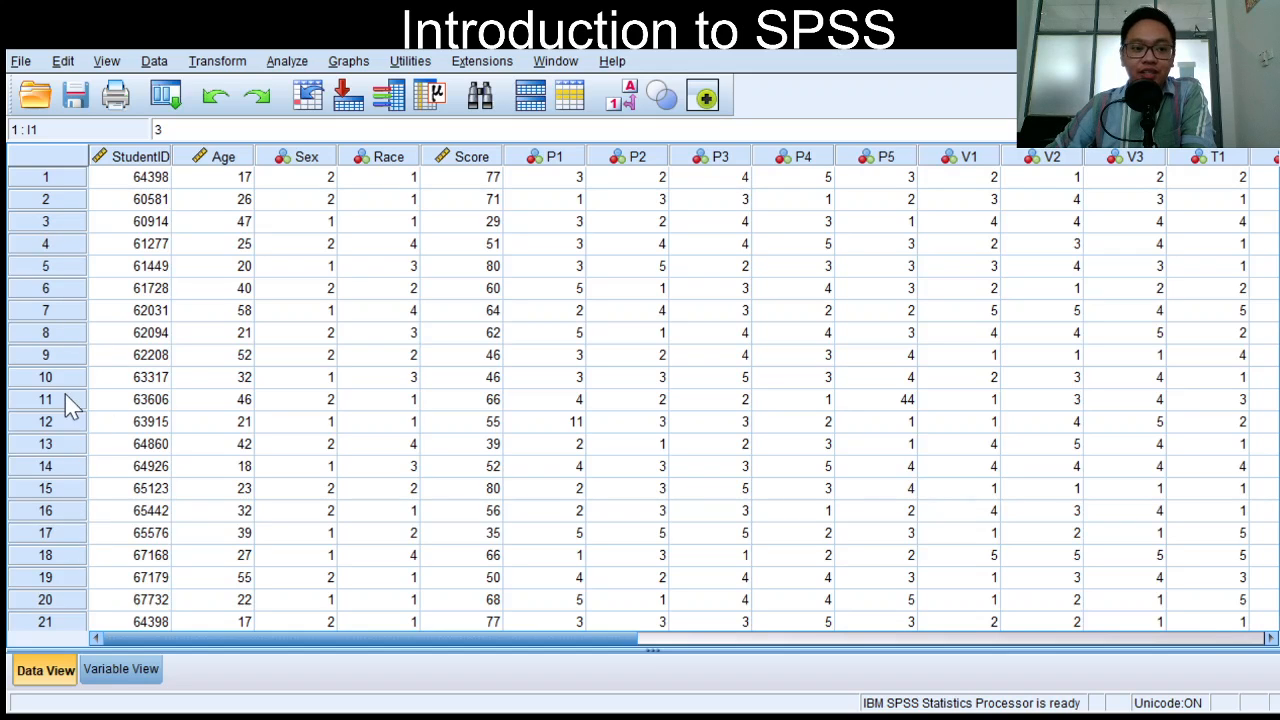
scroll(43, 410, "down", 2)
scroll(43, 412, "up", 2)
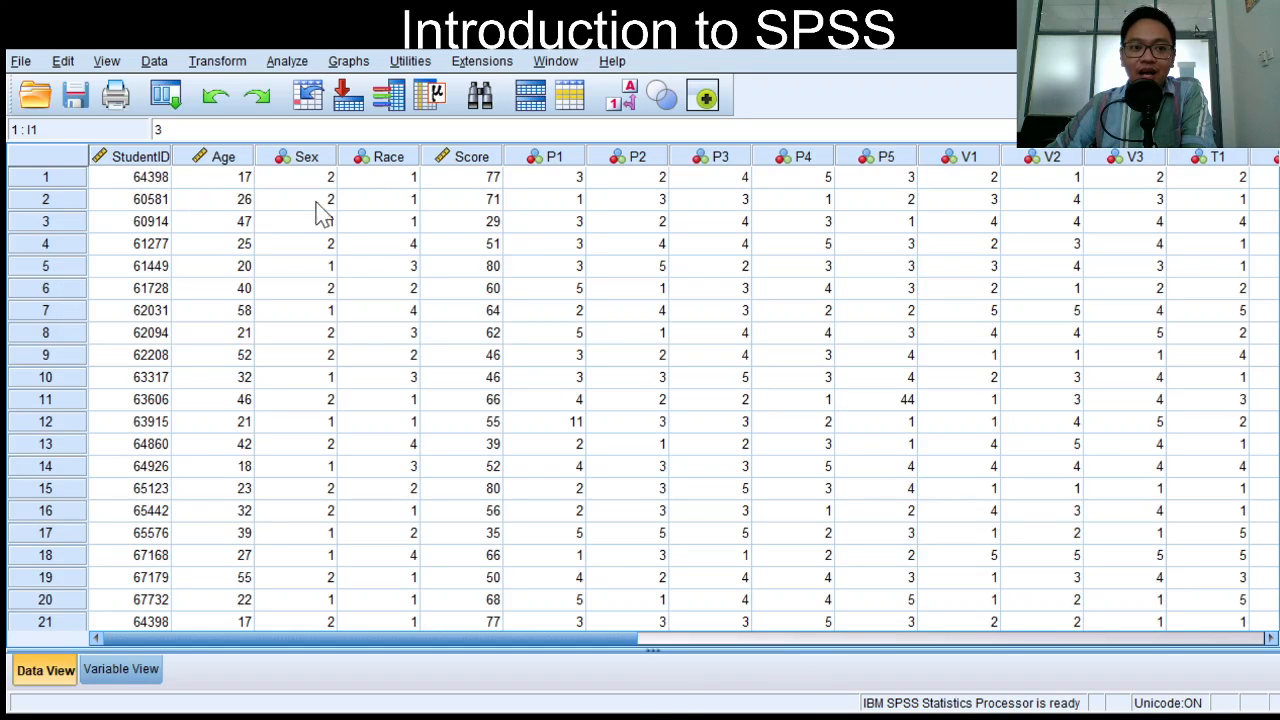
mouse_move(590, 638)
left_mouse_down()
mouse_move(773, 638)
mouse_move(588, 638)
left_mouse_up()
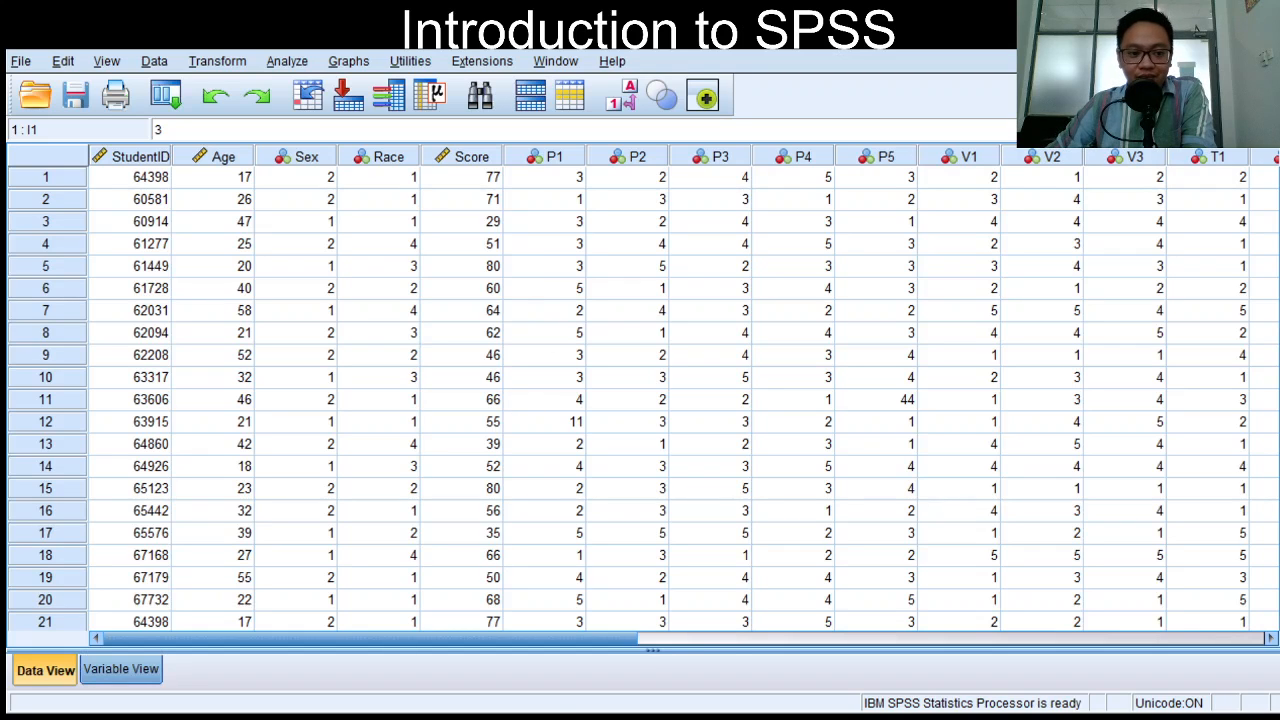
Display the variable definitions and look over the full list of variables.
left_click(121, 669)
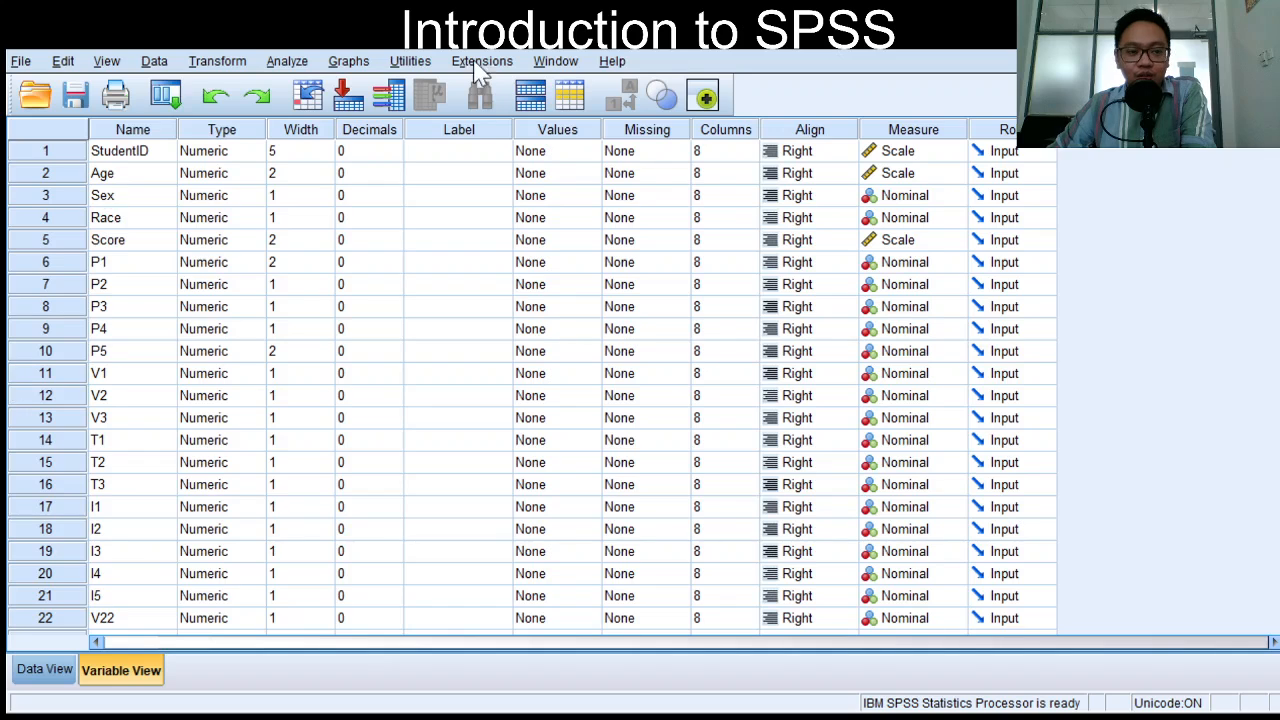
scroll(175, 520, "down", 2)
scroll(155, 545, "up", 2)
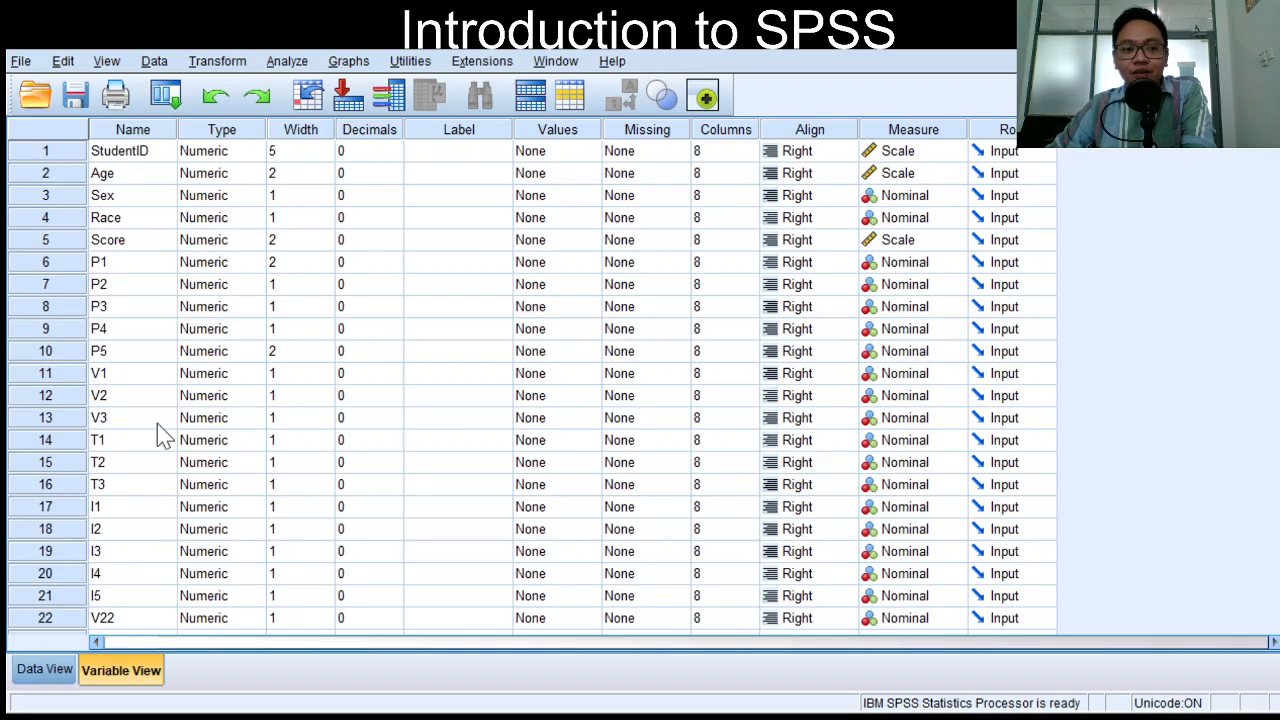
scroll(177, 491, "down", 1)
scroll(180, 520, "up", 1)
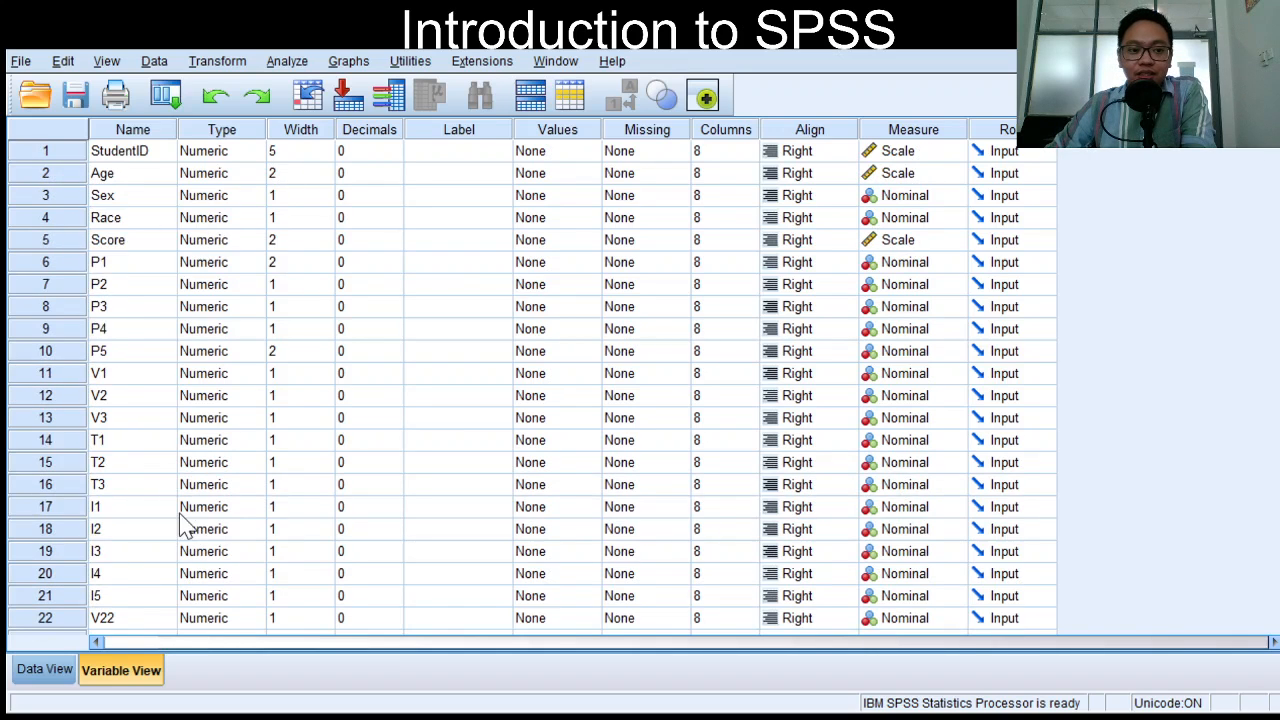
Go through the definitions of the StudentID, Age, Sex, Race and Score variables one by one.
key("Down")
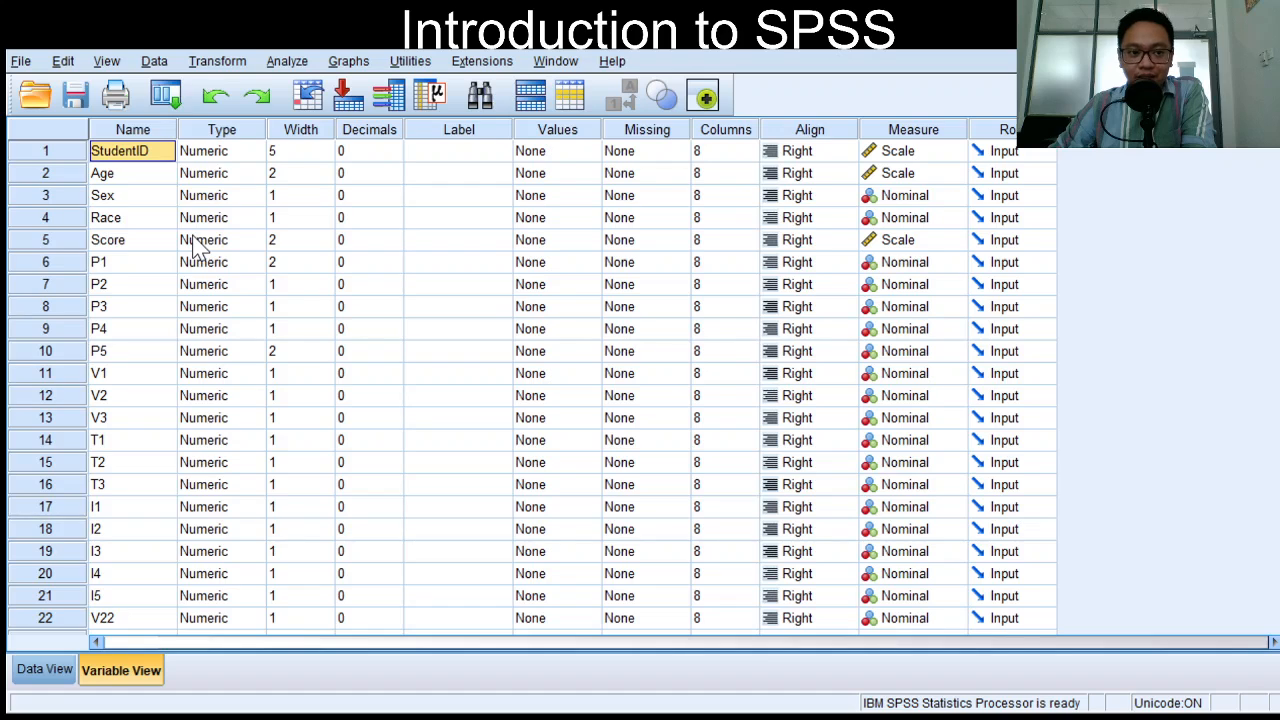
key("Down")
key("Down")
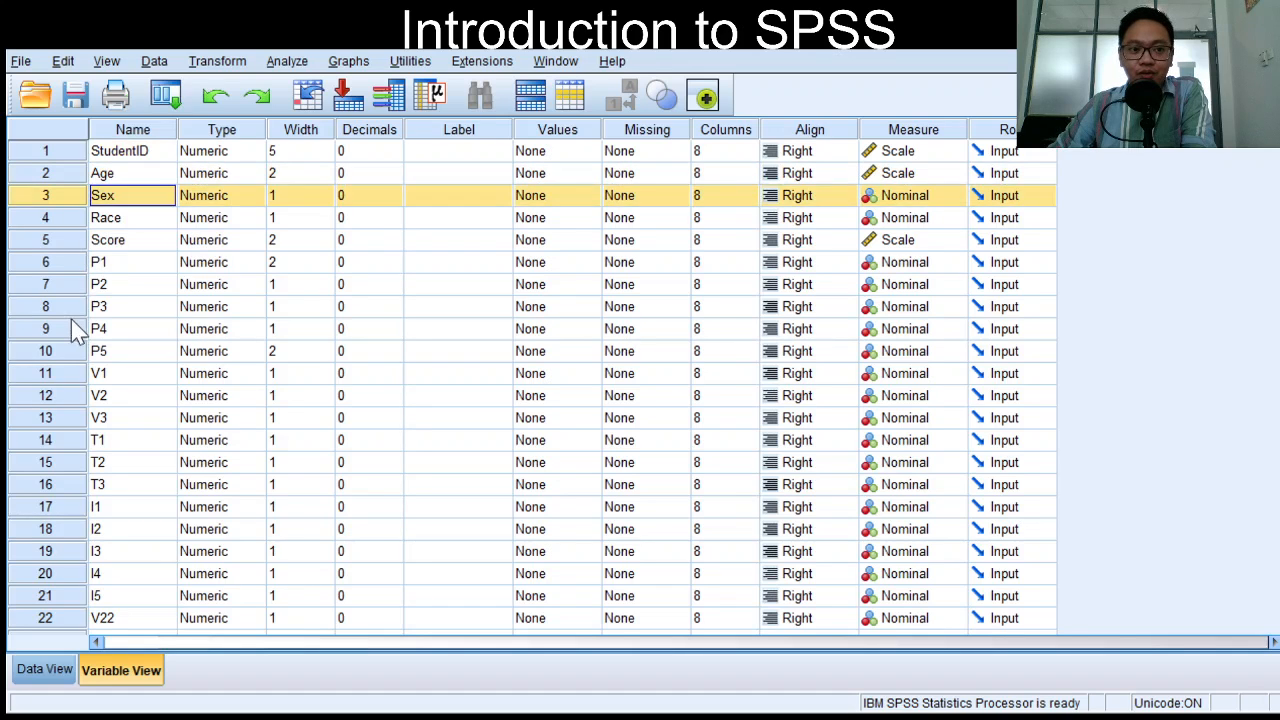
key("Down")
key("Down")
key("Up")
key("Up")
key("Up")
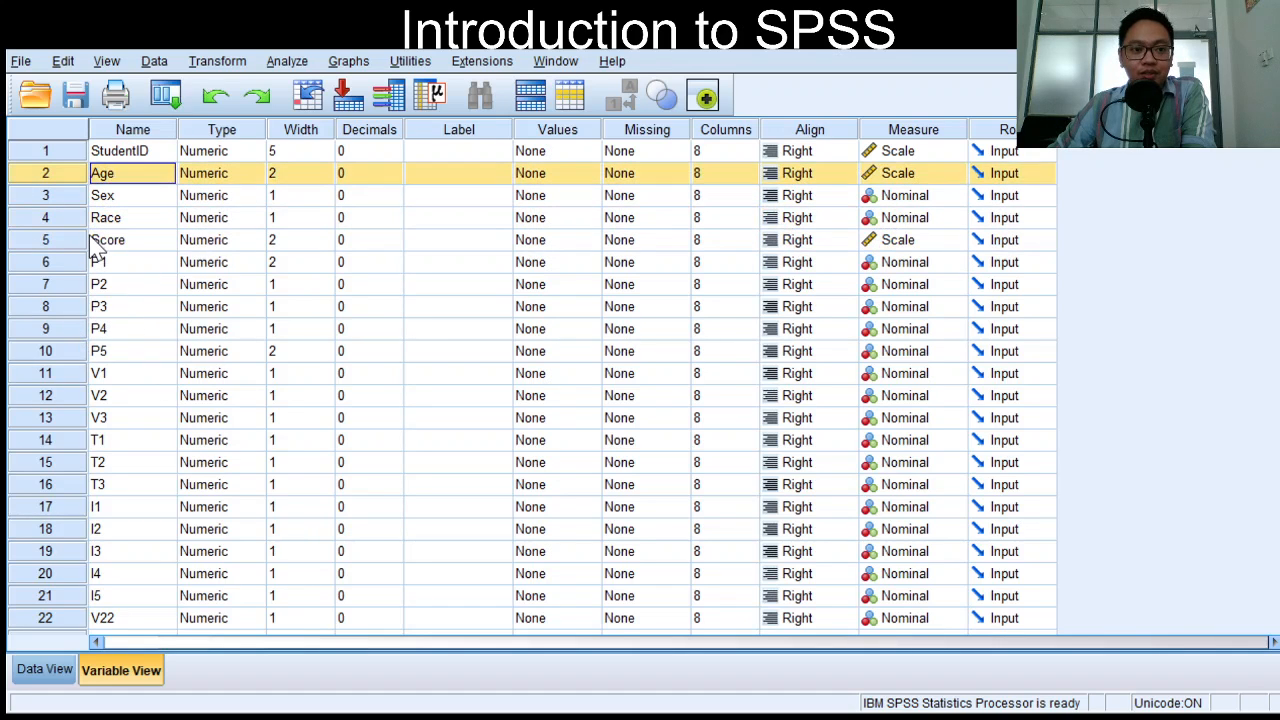
key("Down")
key("Down")
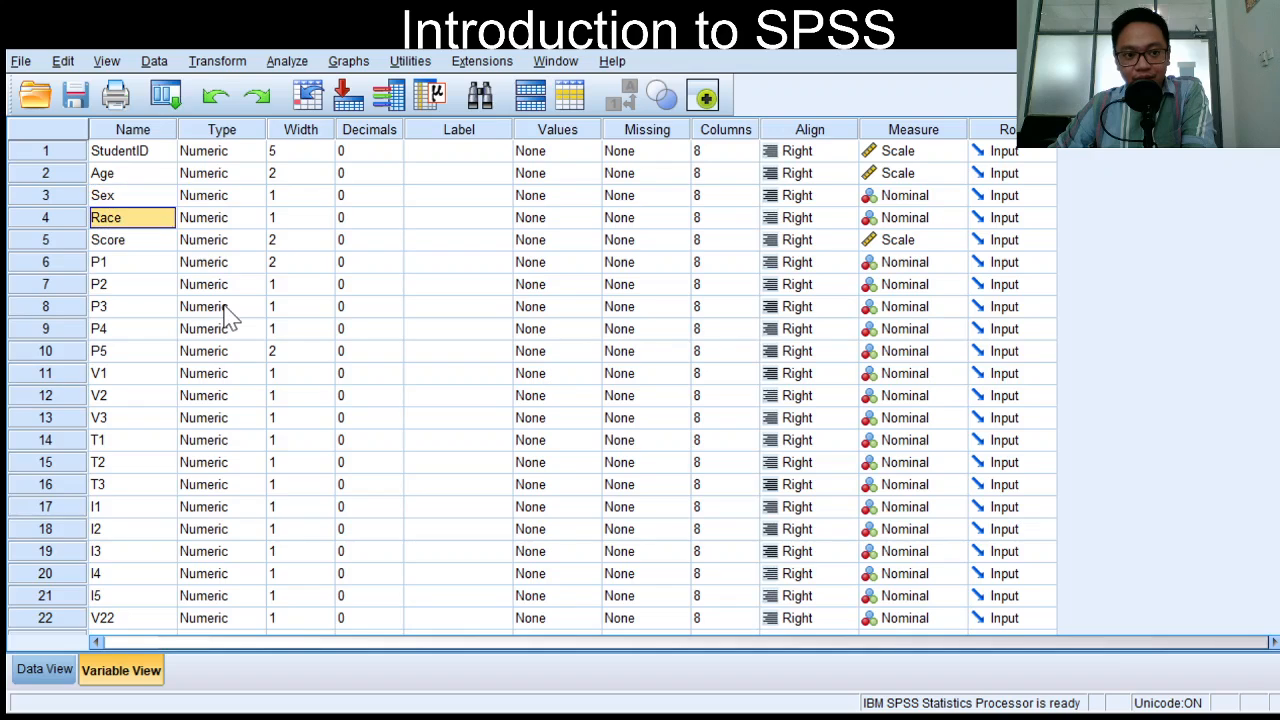
key("Down")
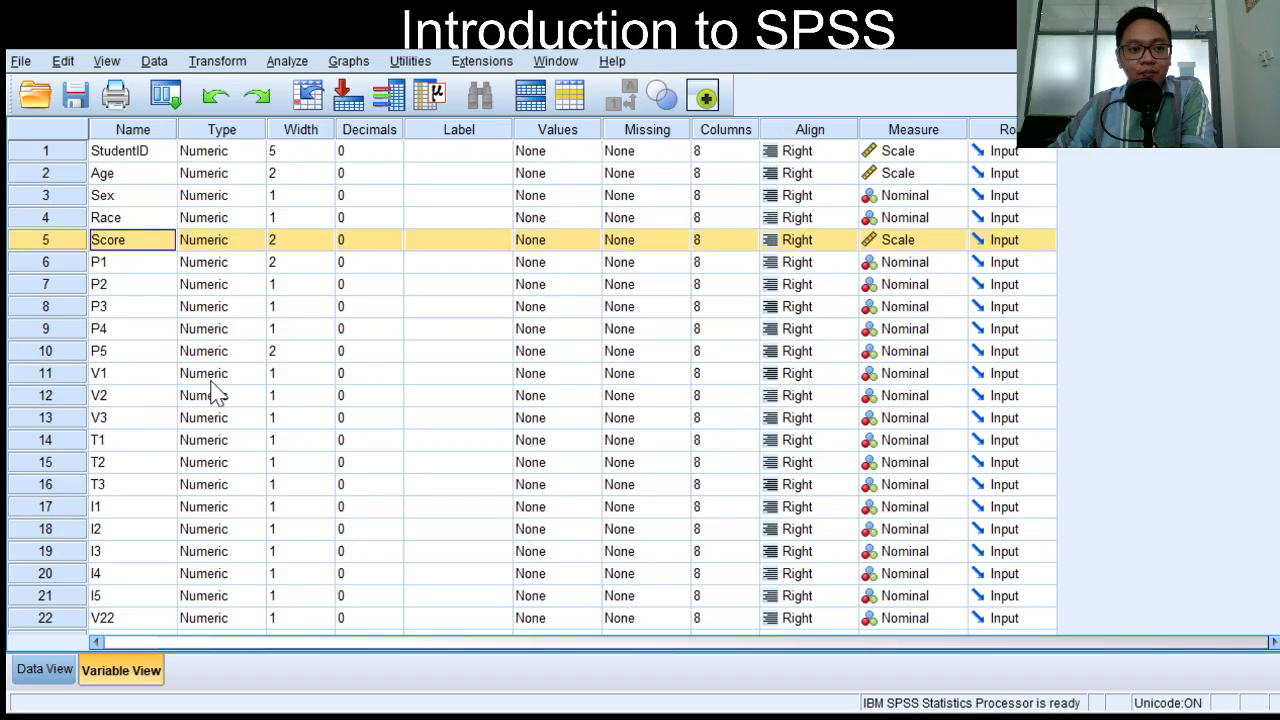
Highlight the definitions of variables P1 to P5, and return to StudentID's Type setting.
left_click_drag(46, 262, 46, 351)
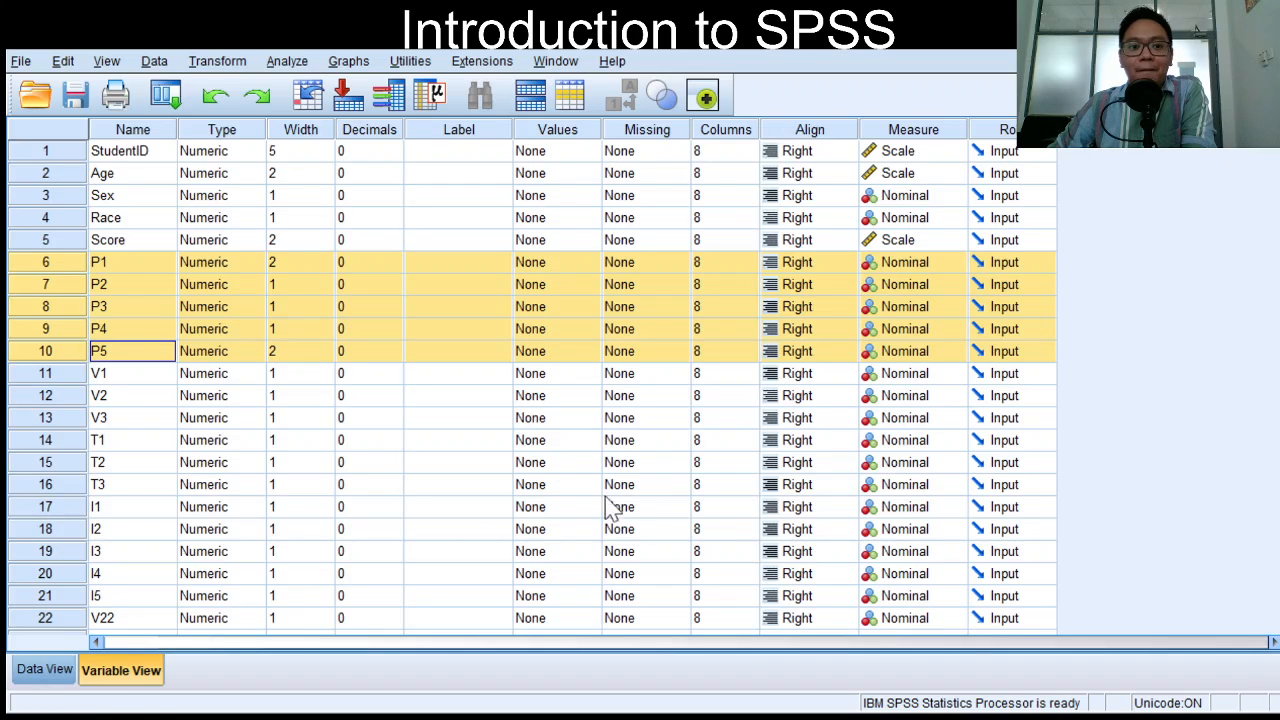
key("Up")
key("Up")
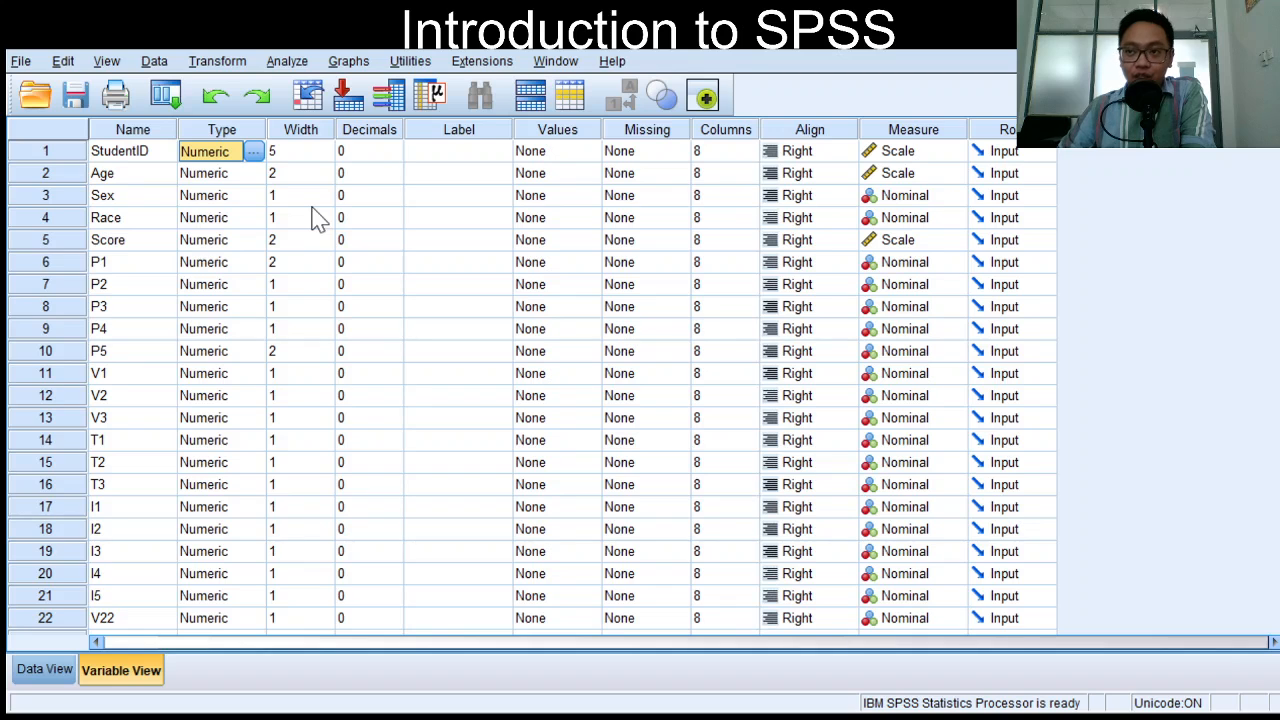
Compare StudentID's Type and Width settings with its values in the data.
left_click(45, 669)
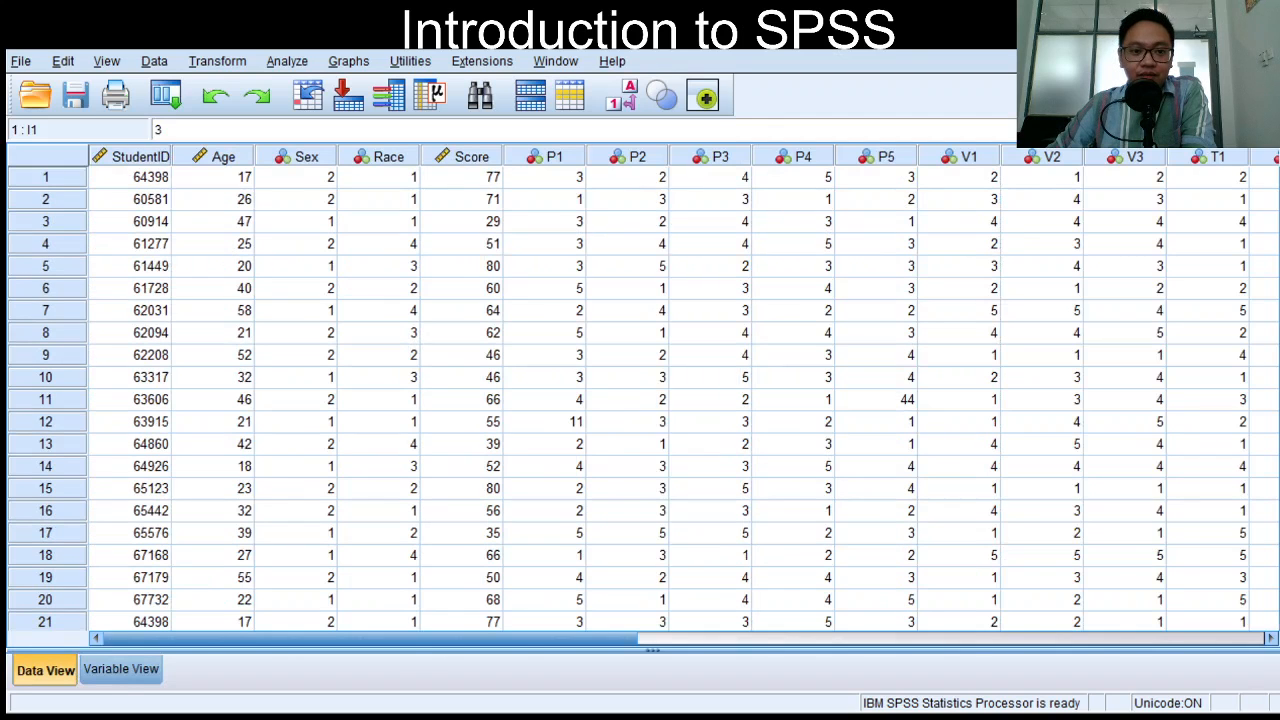
left_click(121, 669)
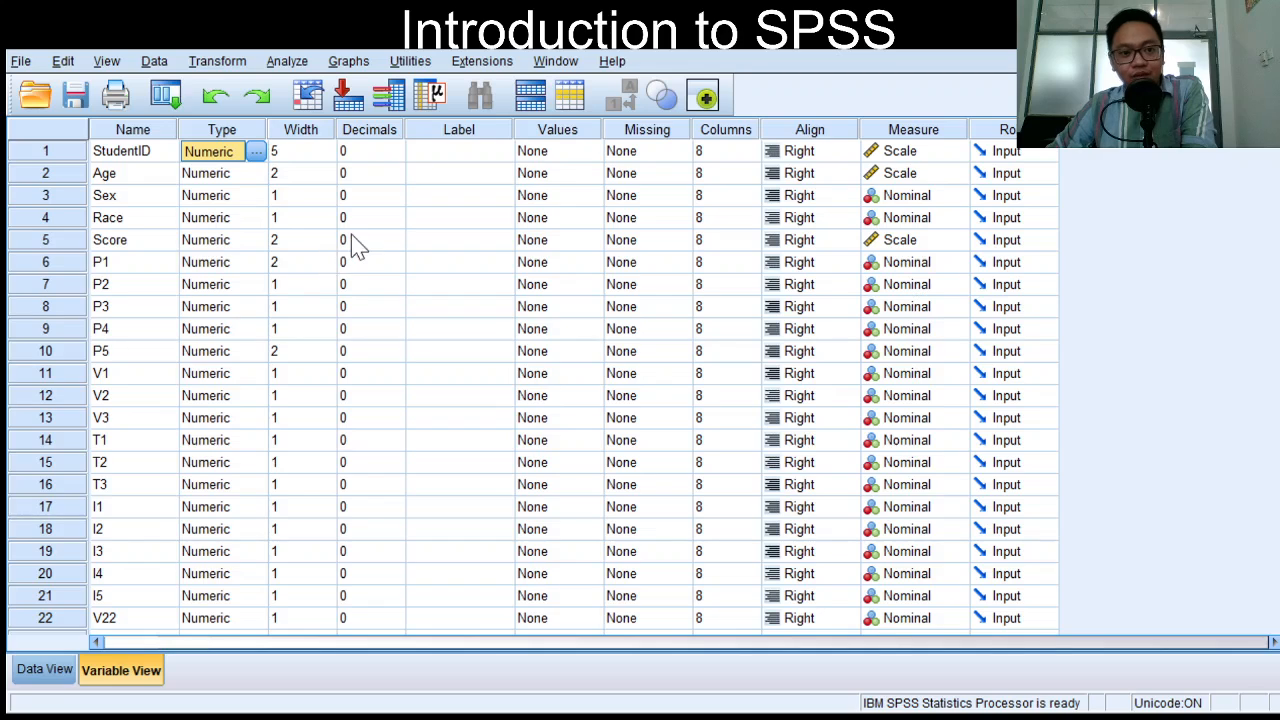
key("Tab")
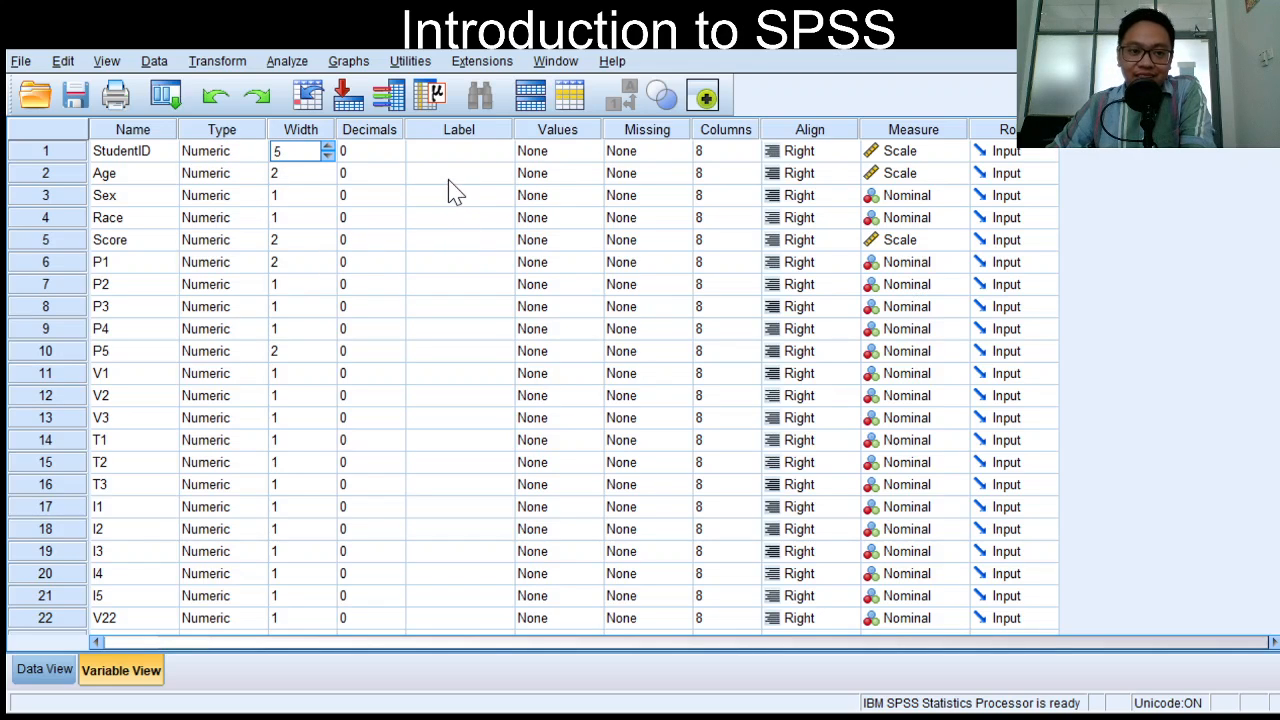
key("ctrl+t")
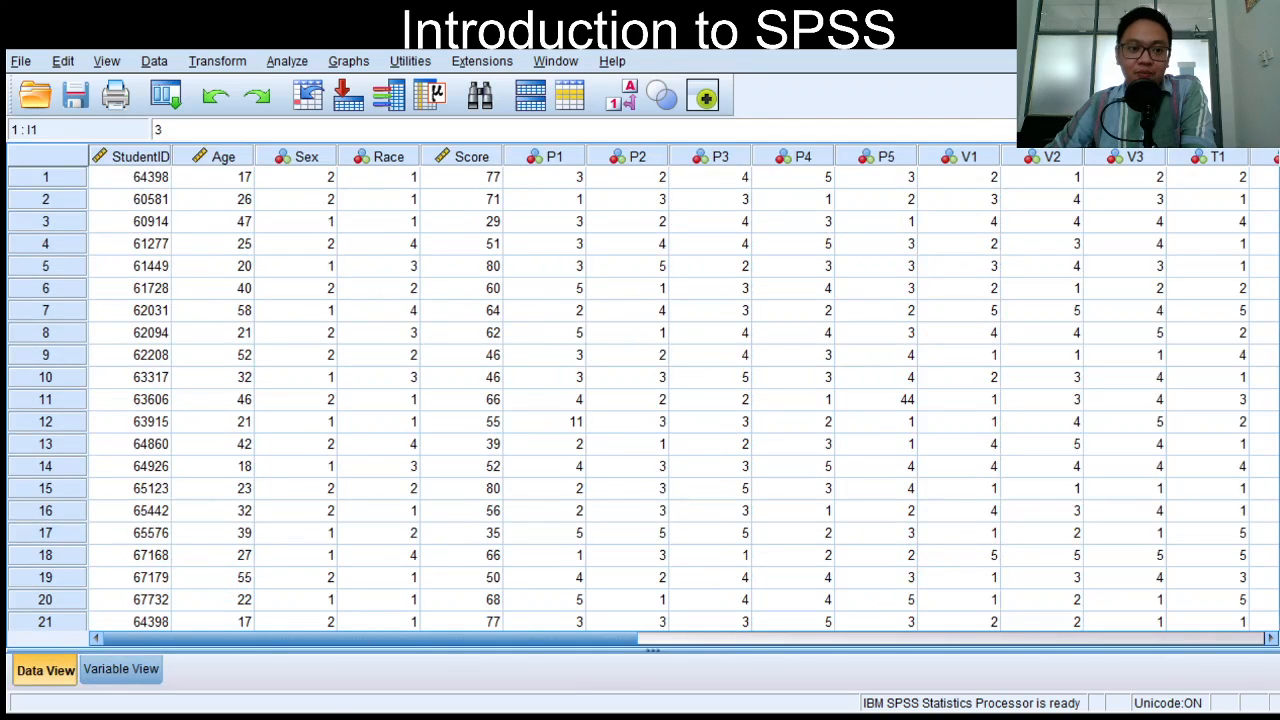
left_click(121, 669)
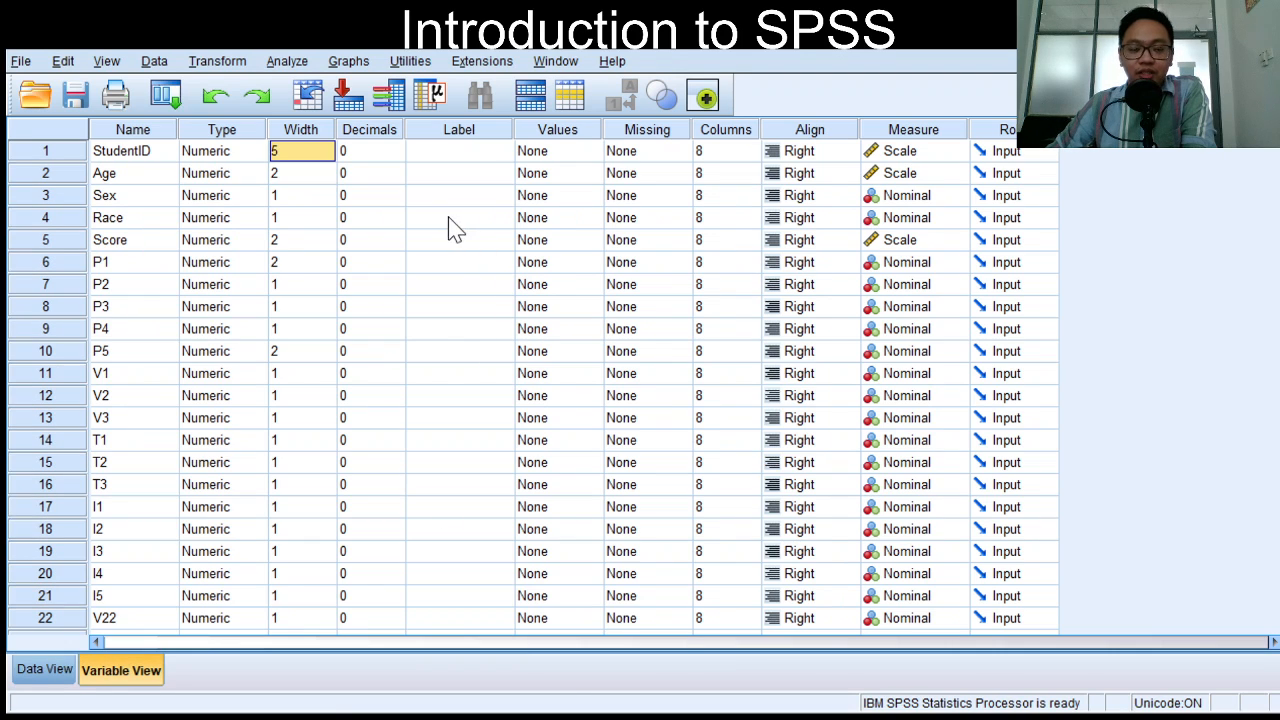
key("Down")
key("Up")
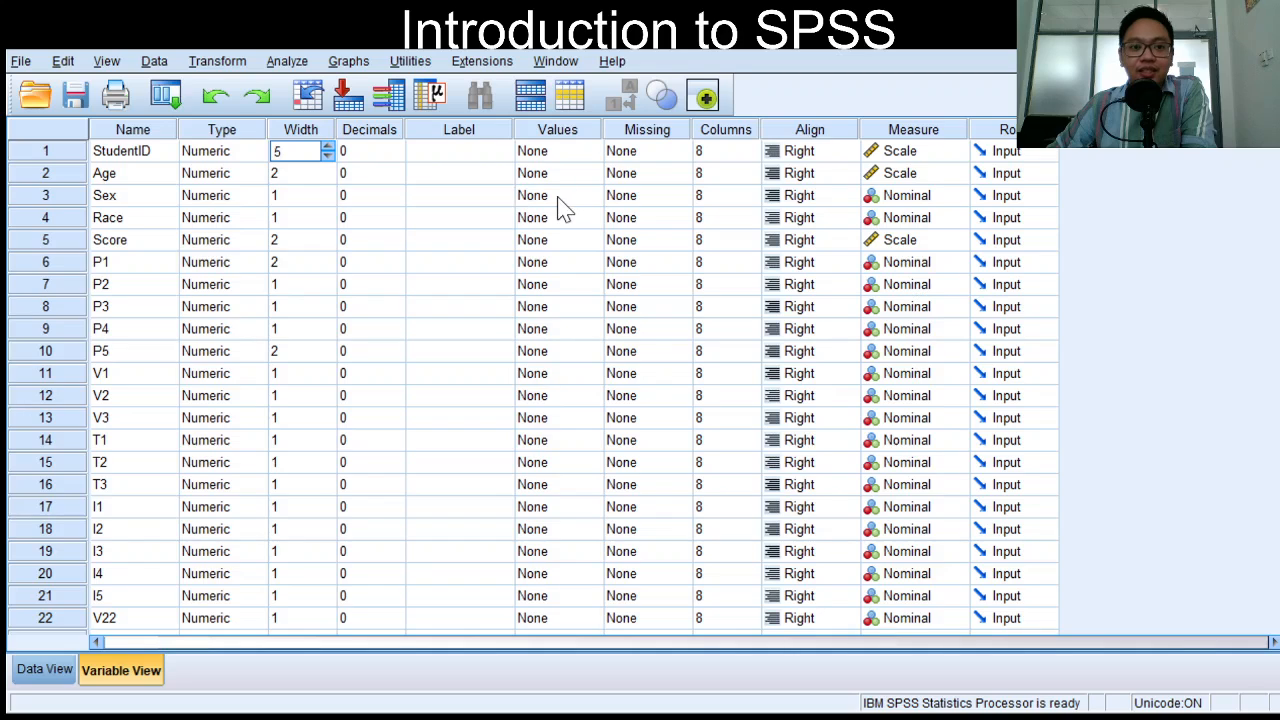
Examine StudentID's Decimals setting and select its Label cell.
key("Tab")
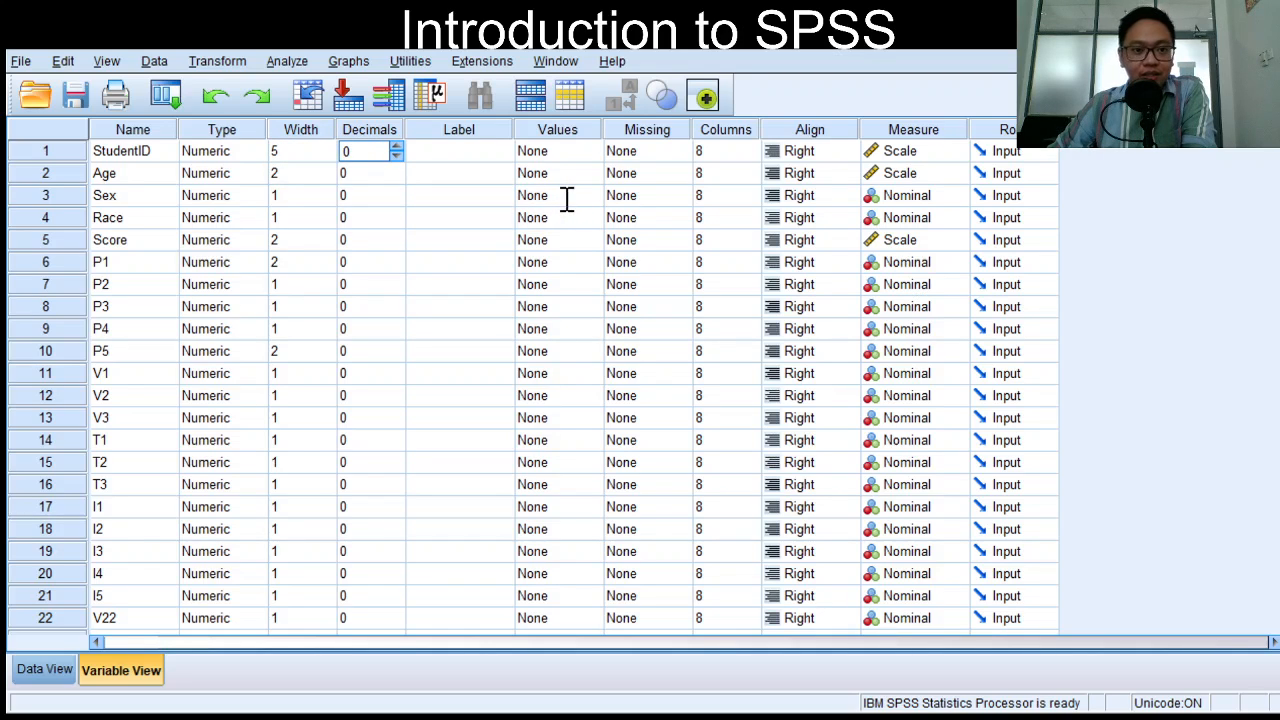
key("Down")
key("Up")
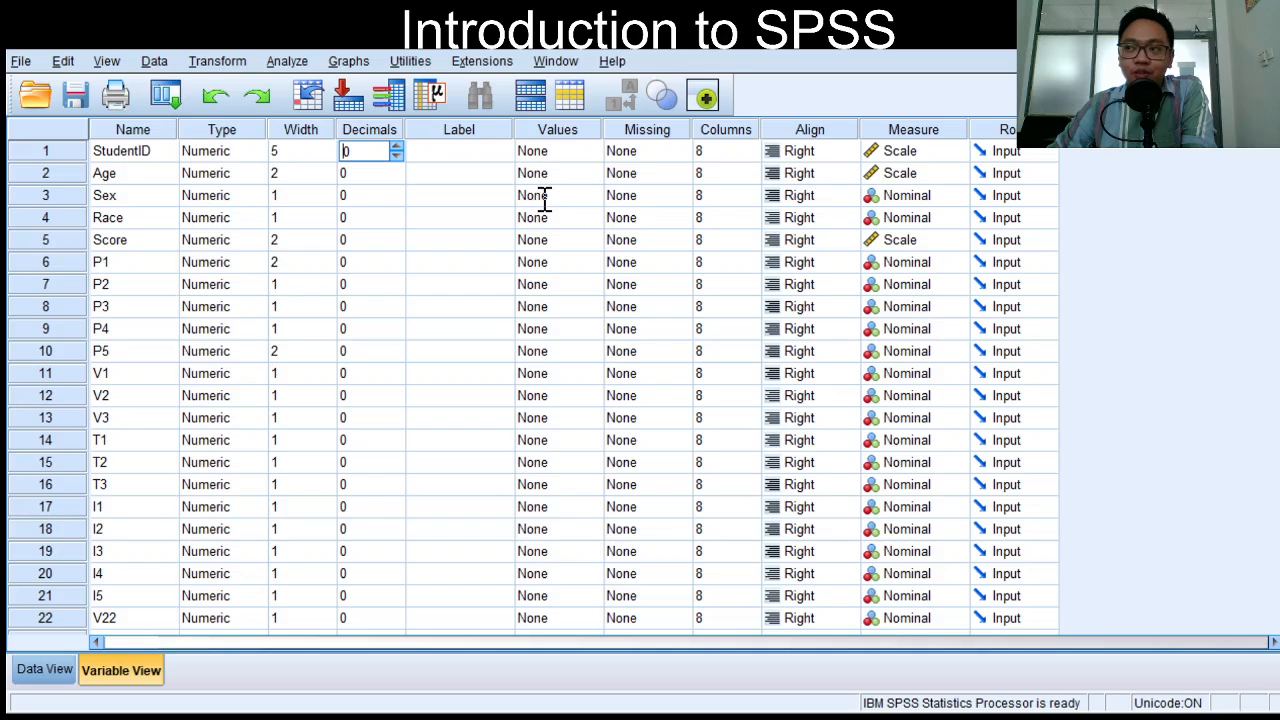
key("Tab")
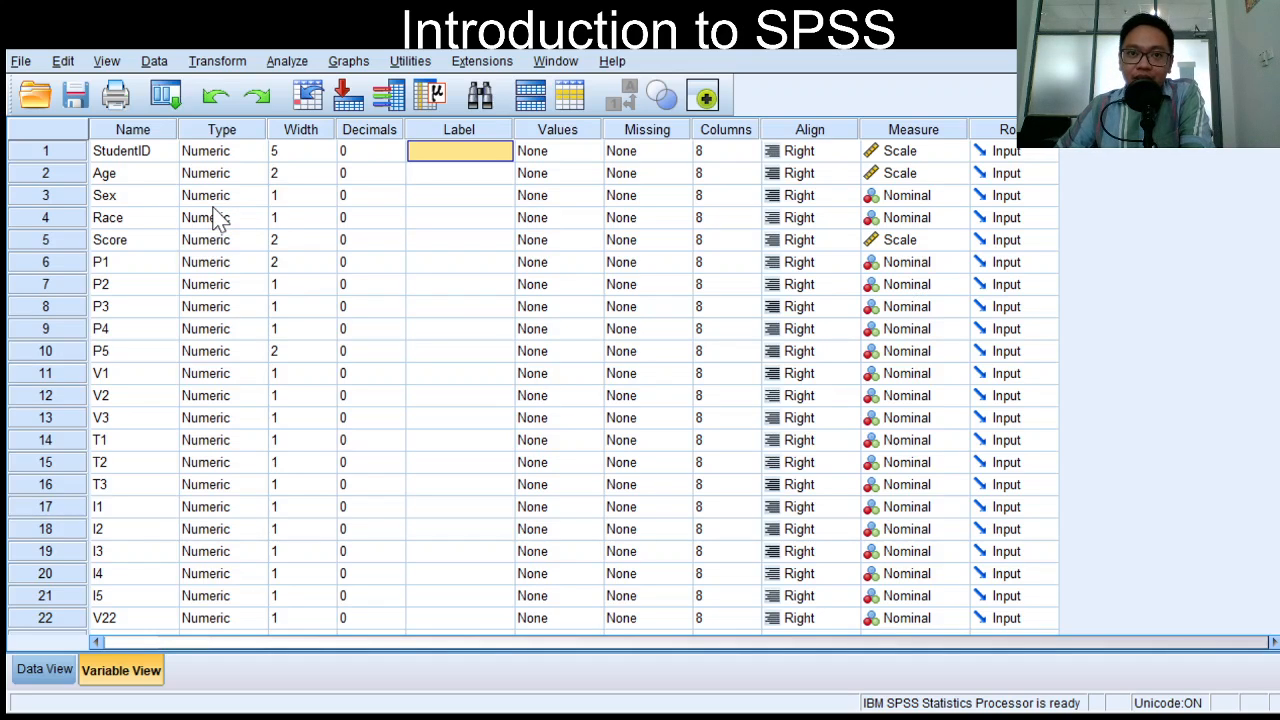
Look over the full variable list and the Values settings of StudentID and Age, ending on the Sex variable.
scroll(180, 517, "down", 2)
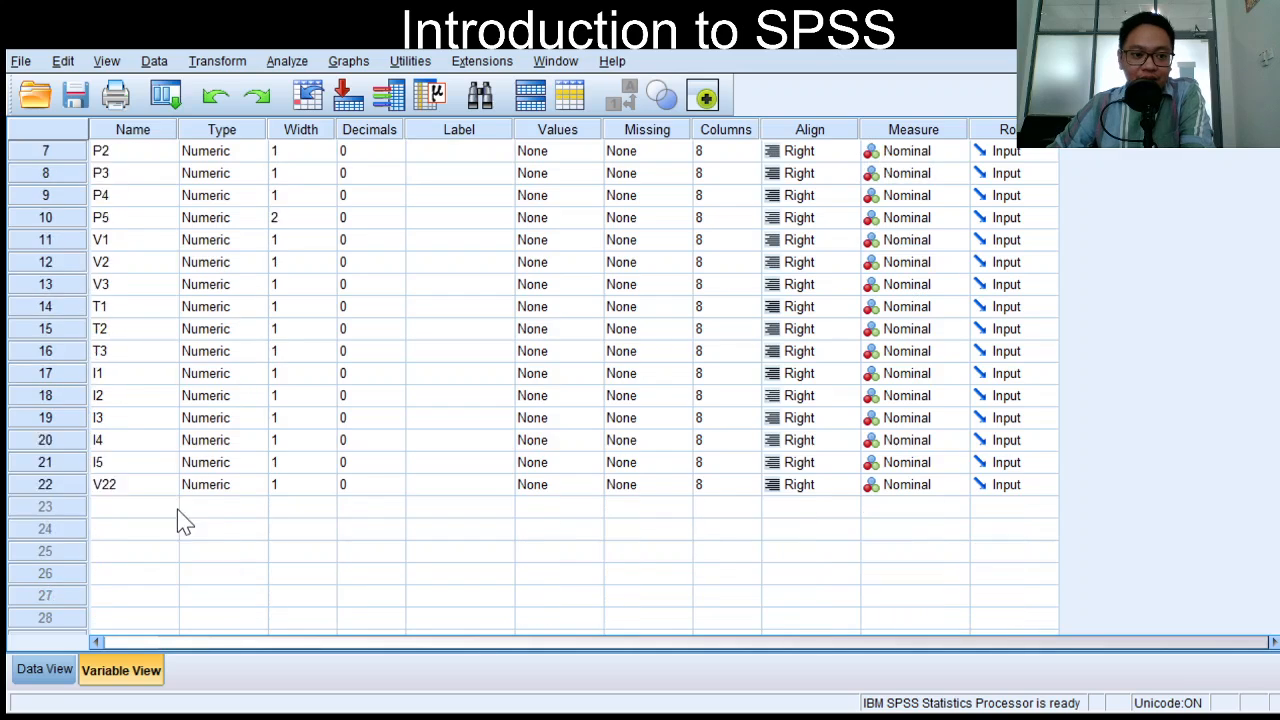
scroll(190, 545, "up", 2)
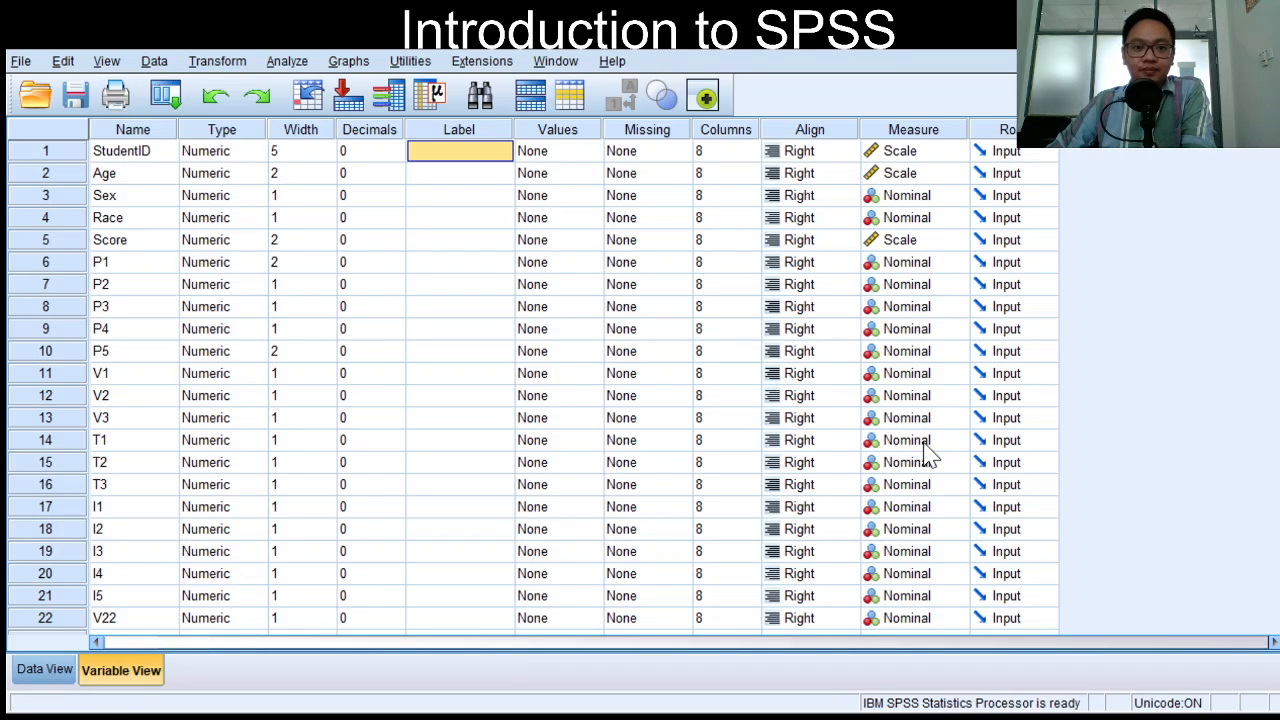
key("Tab")
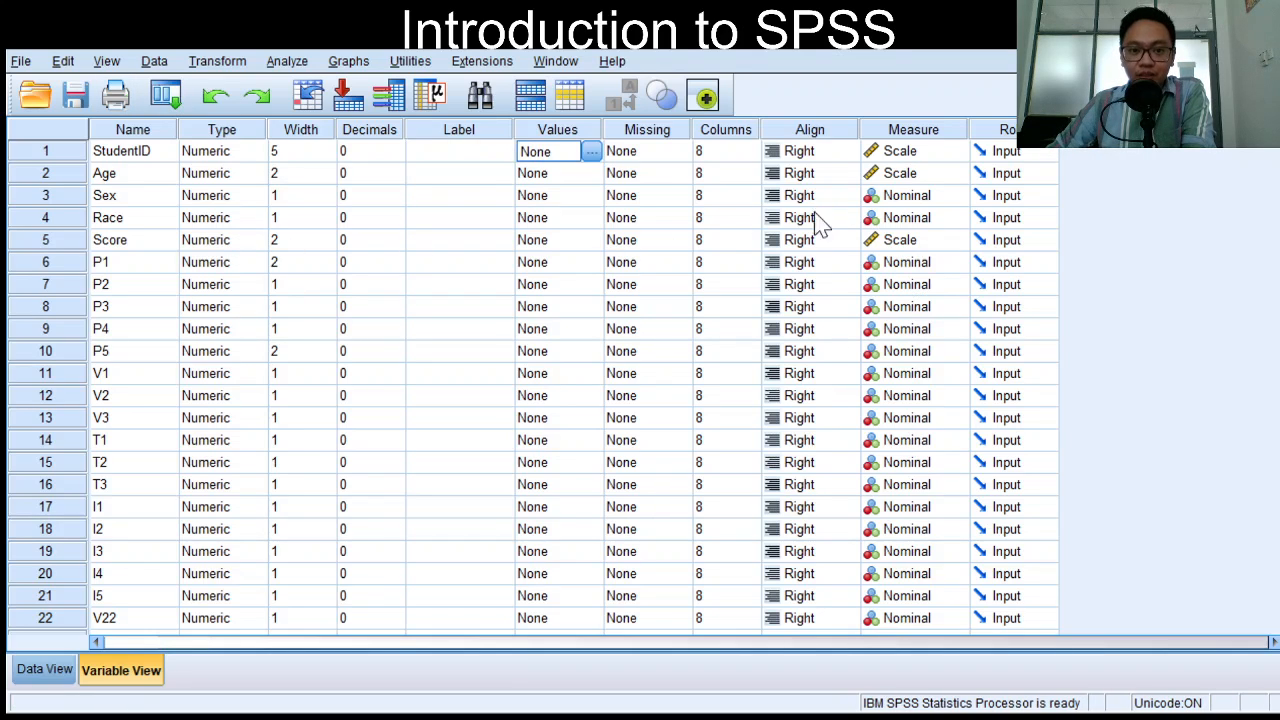
key("Down")
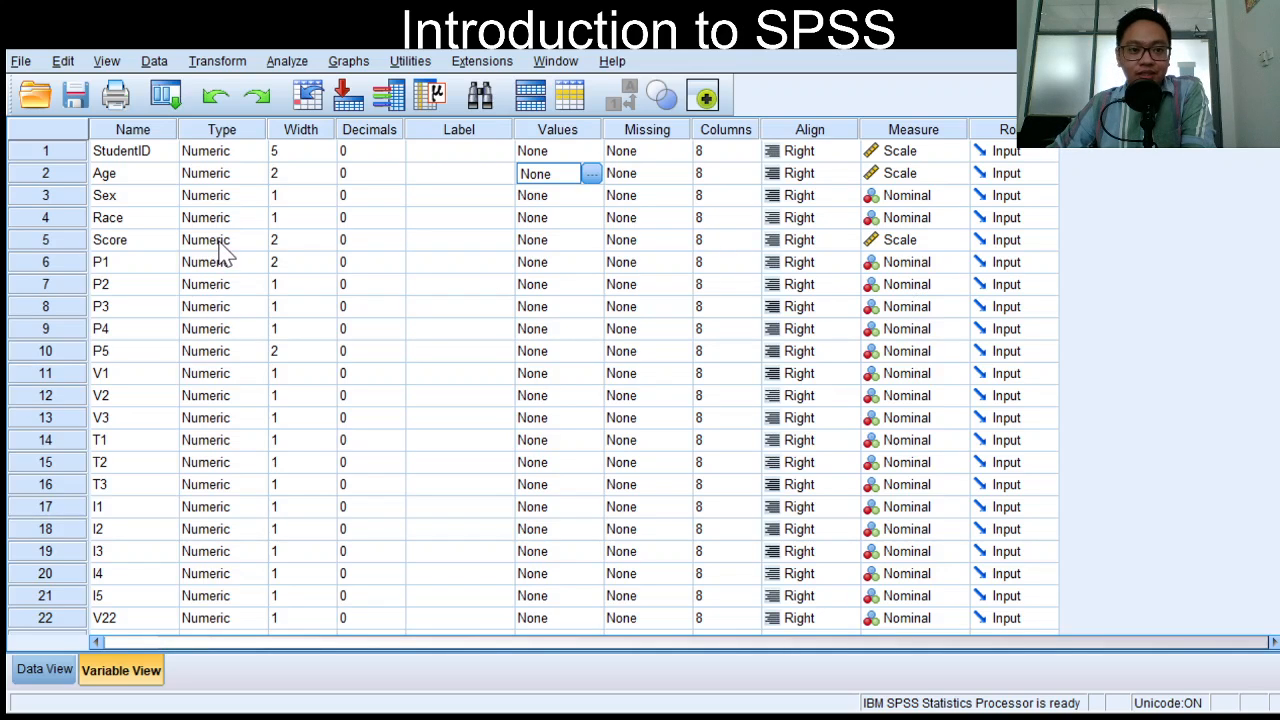
key("Home")
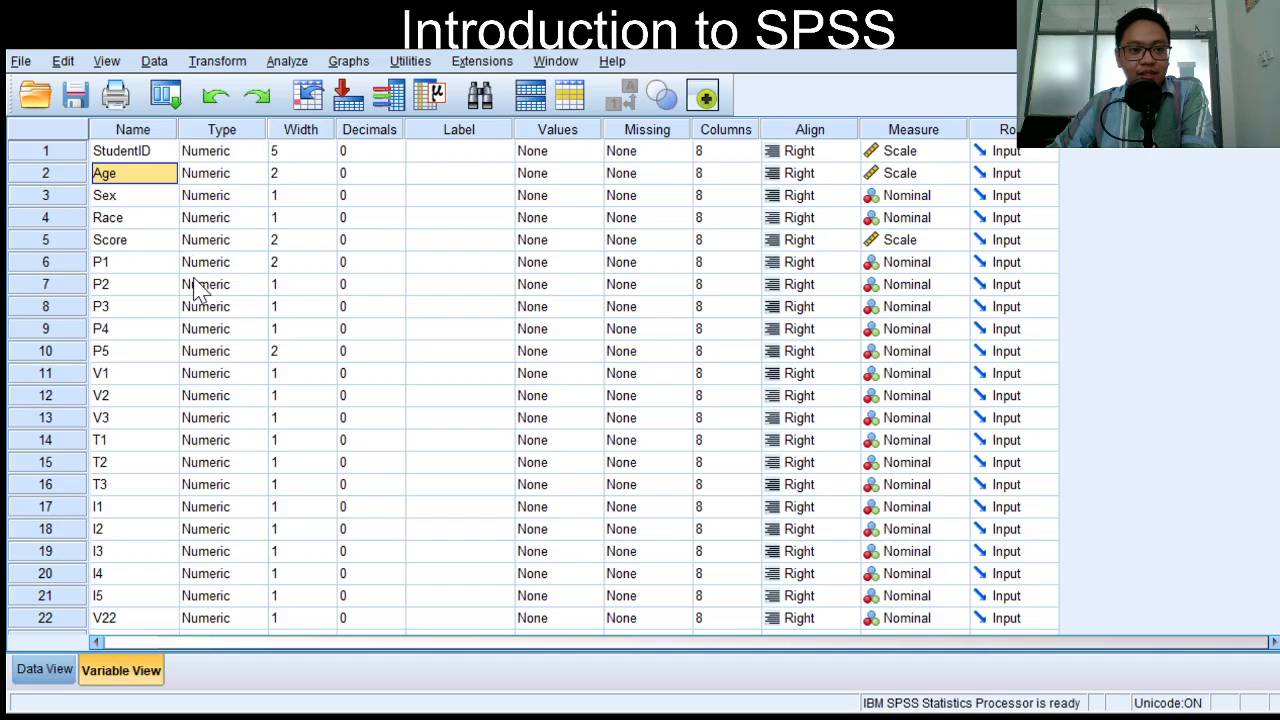
key("Down")
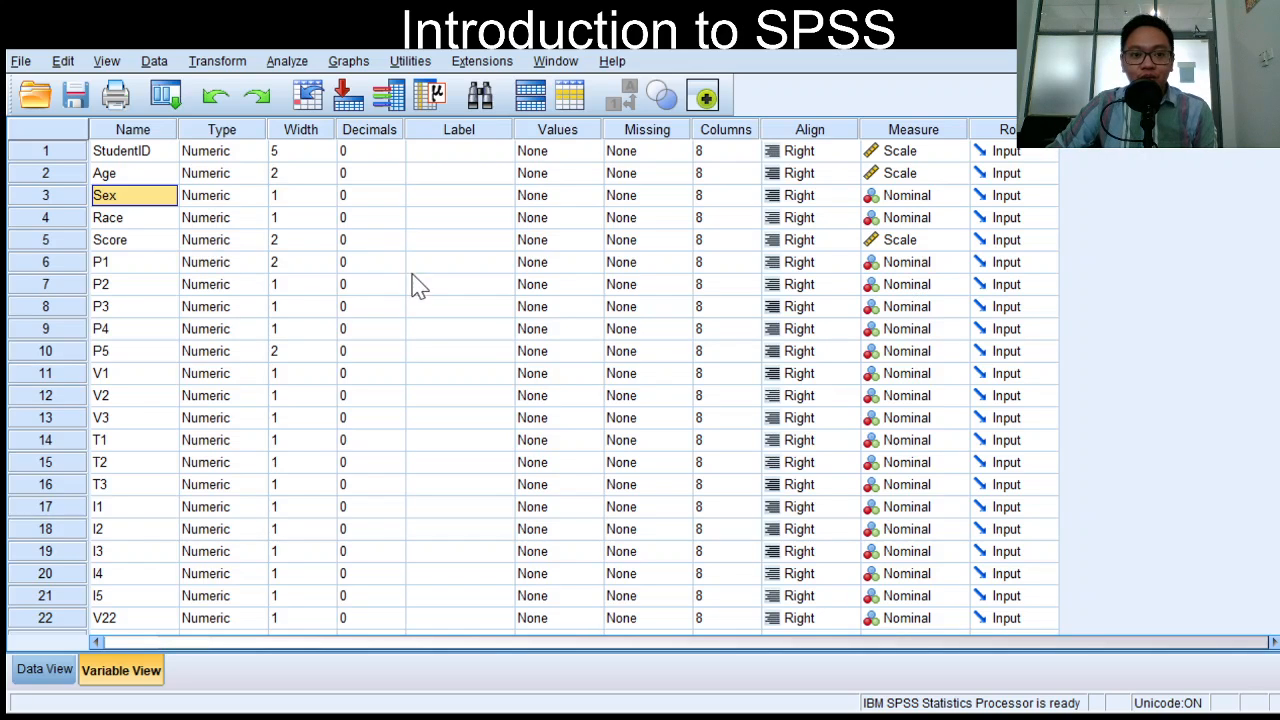
Check the Sex codes in the data and define value labels for Sex, with 1 as male.
left_click(45, 670)
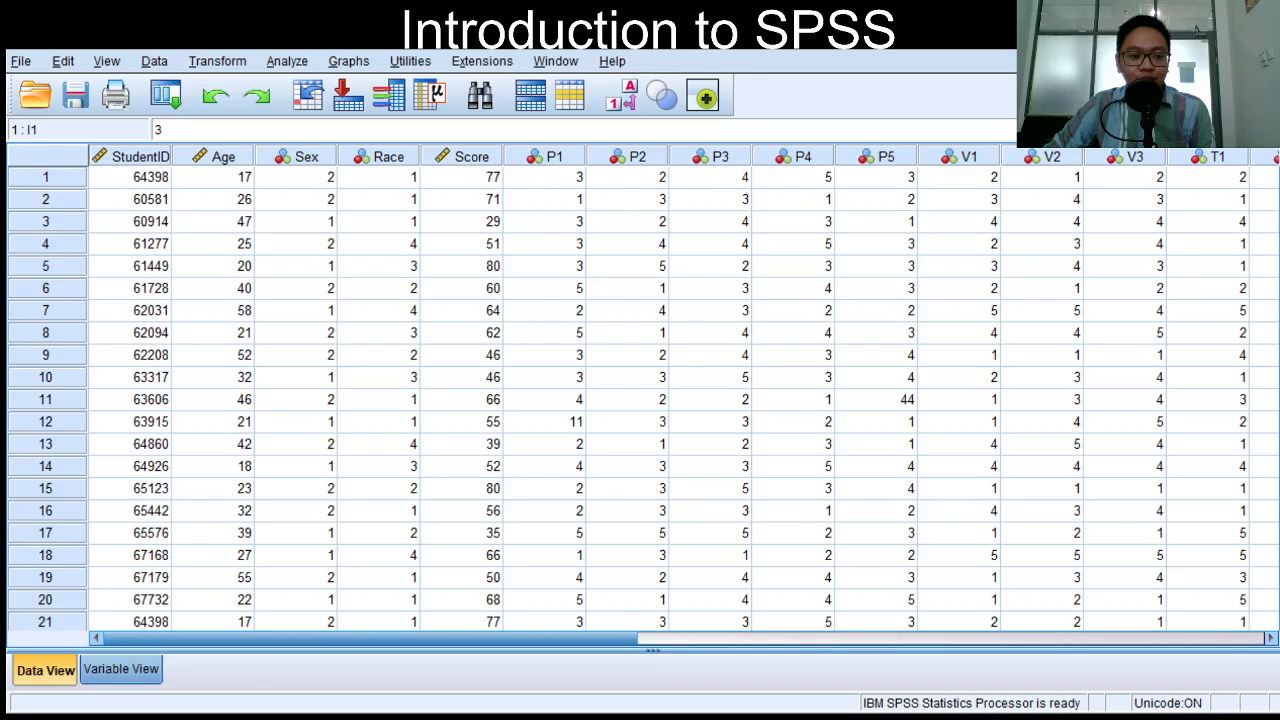
left_click(121, 669)
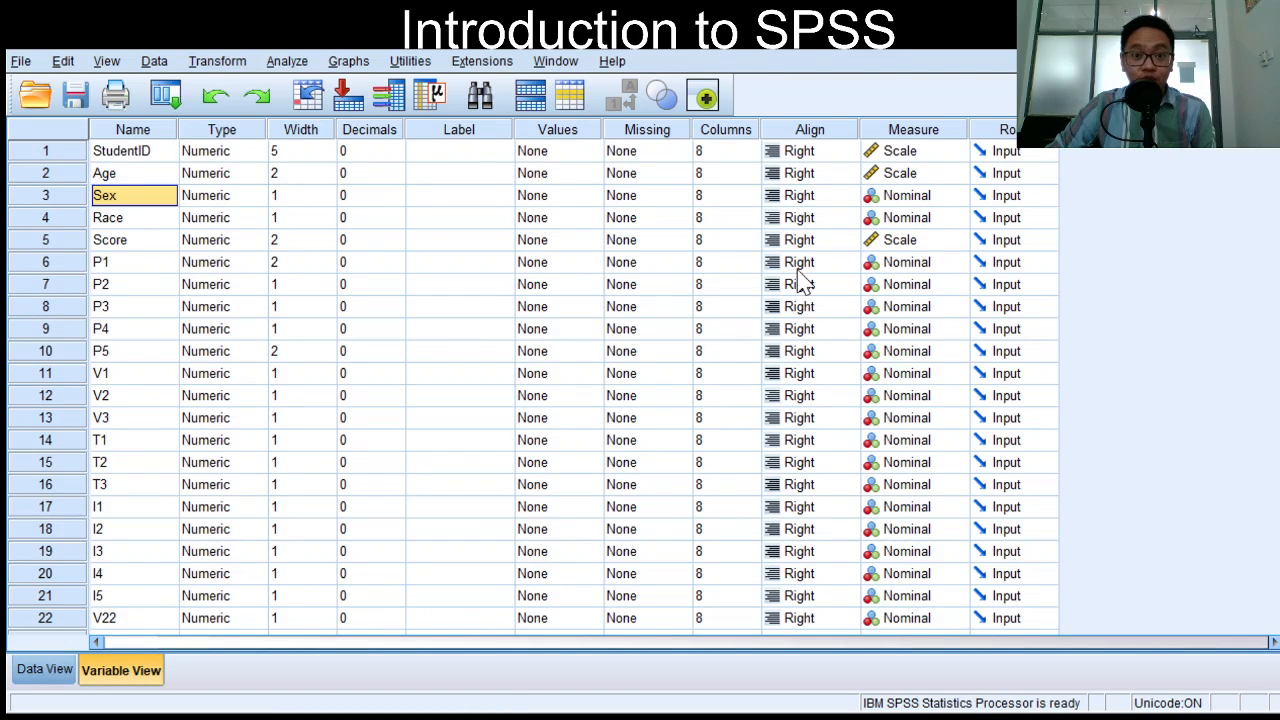
left_click(545, 195)
left_click(592, 195)
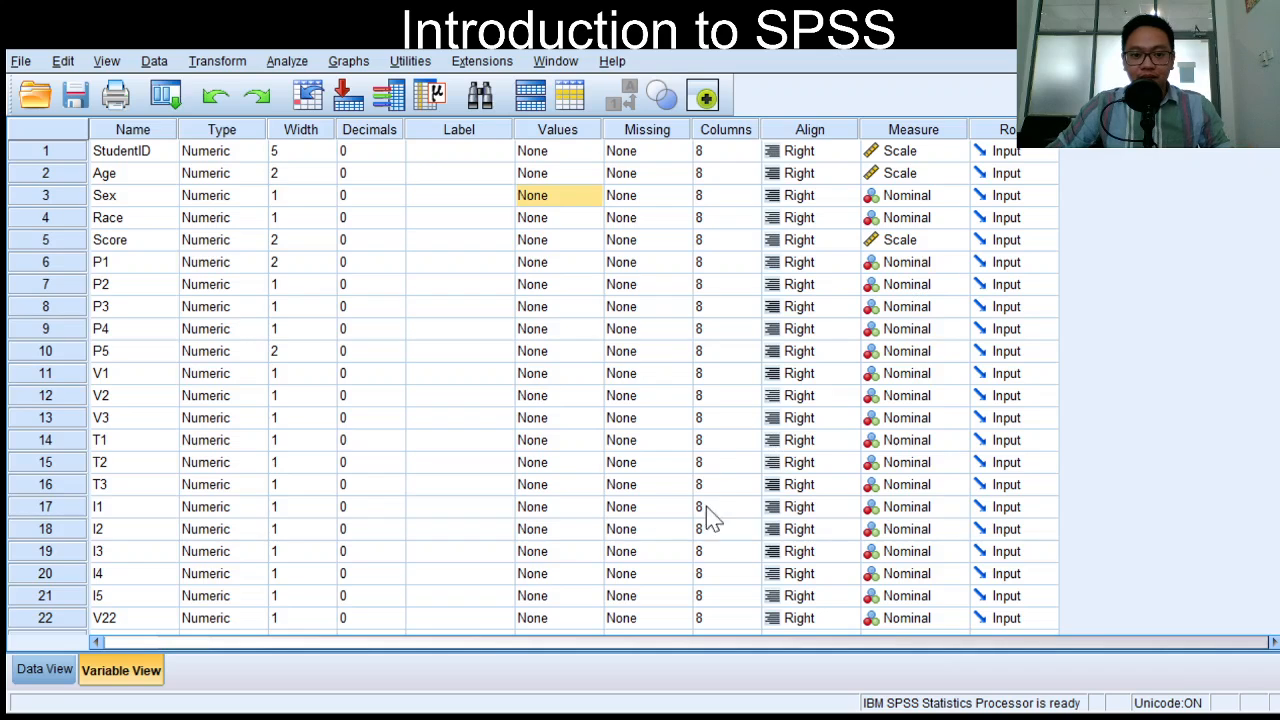
key("Return")
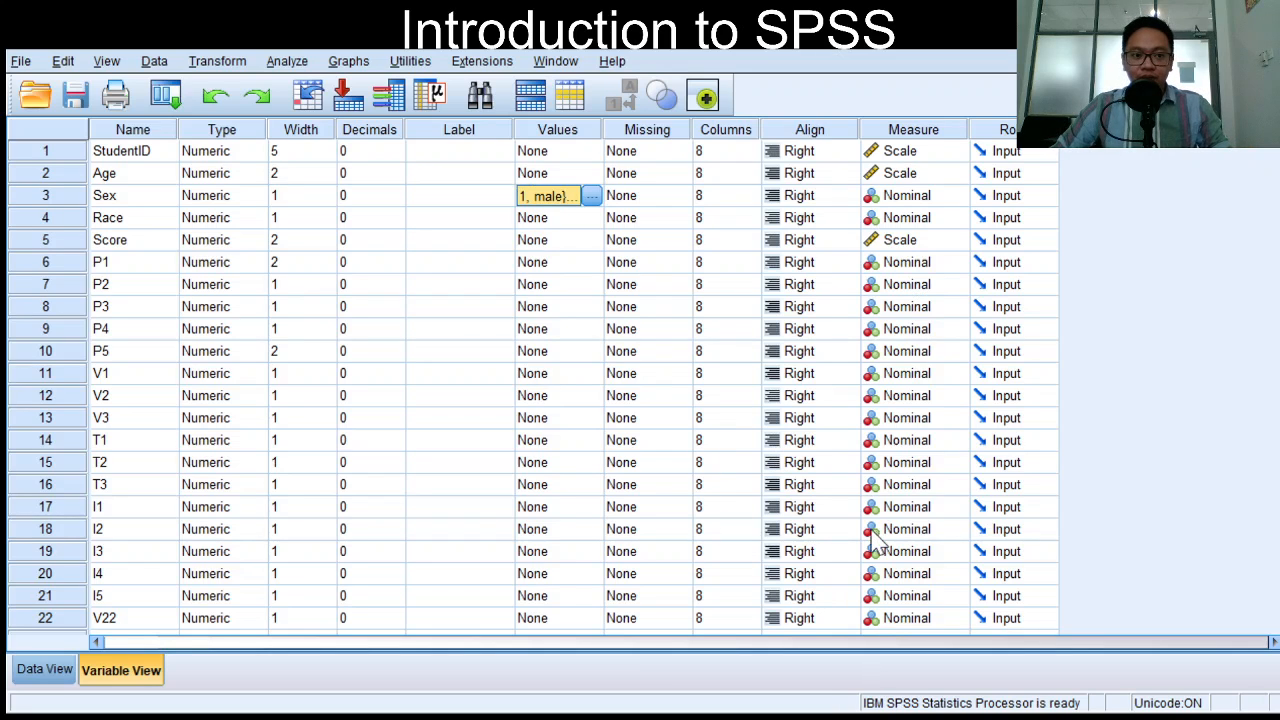
Check the Race codes in the data and define value labels for Race, with 1 as Malay.
left_click(137, 218)
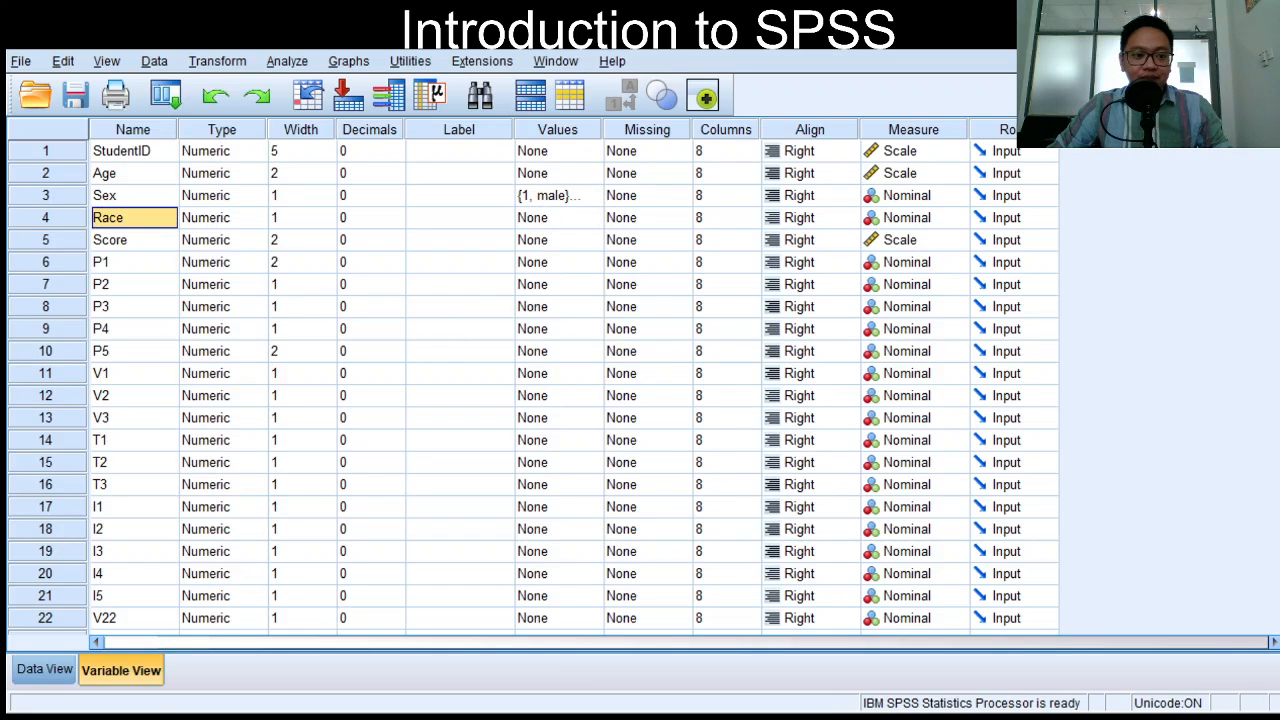
left_click(44, 669)
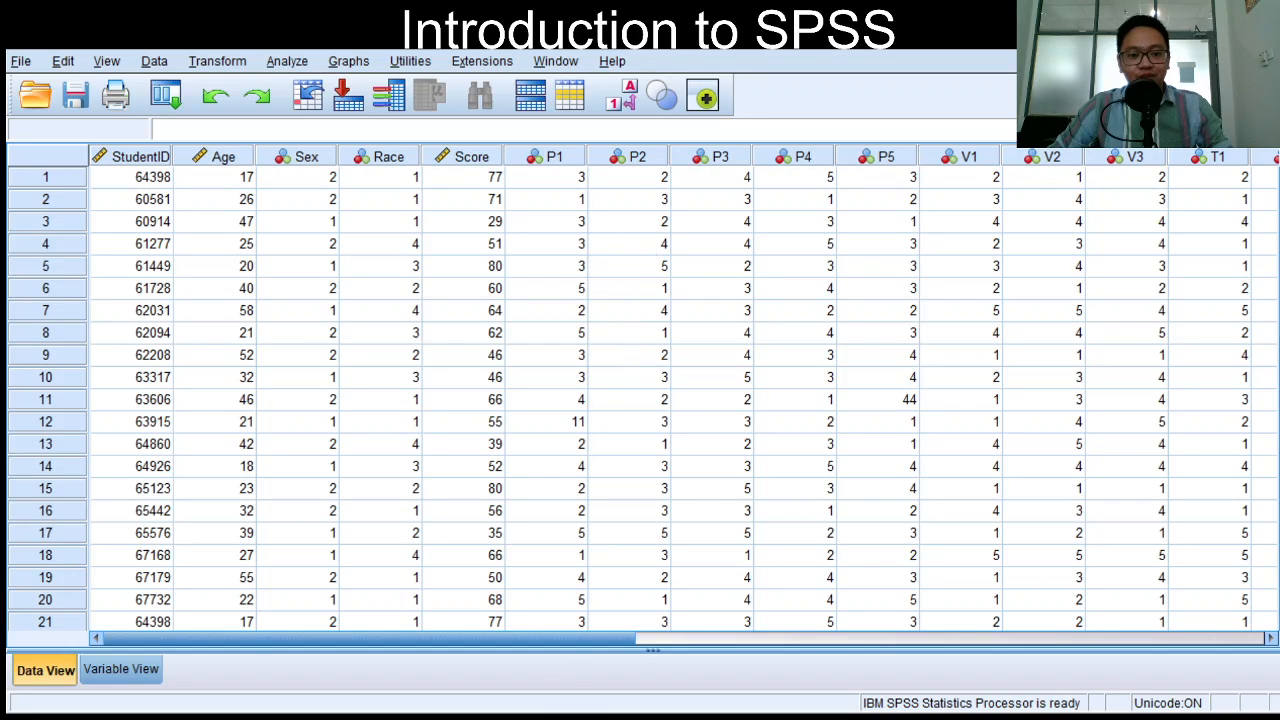
left_click(121, 669)
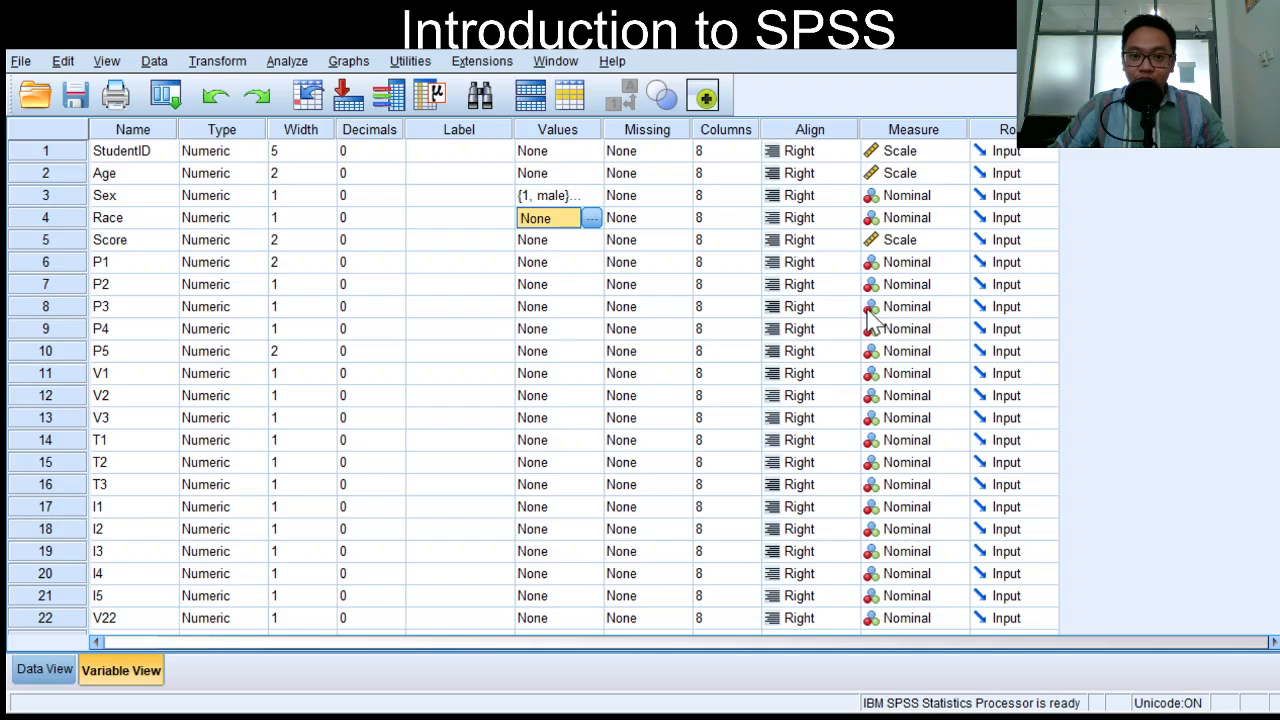
left_click(592, 218)
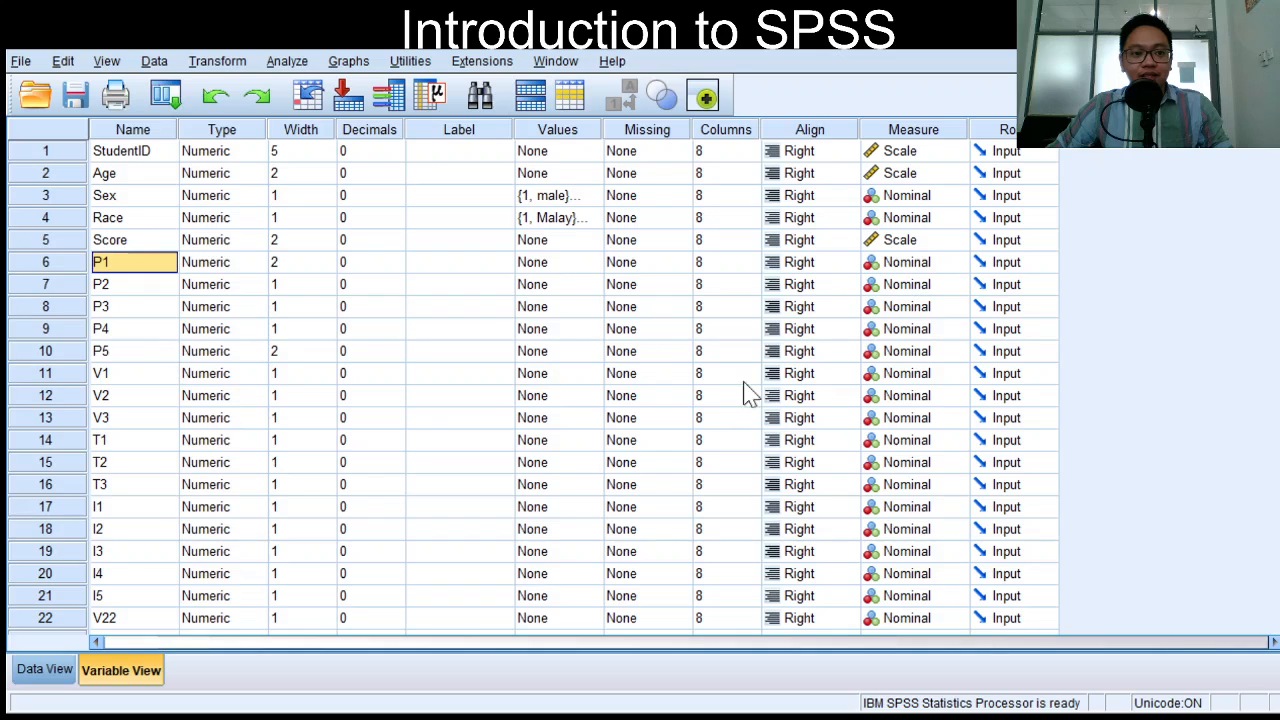
Examine variables P1 to P4 in the variable list and compare them with their responses in the data.
key("Down")
key("Down")
key("Down")
key("Up")
key("Up")
key("Up")
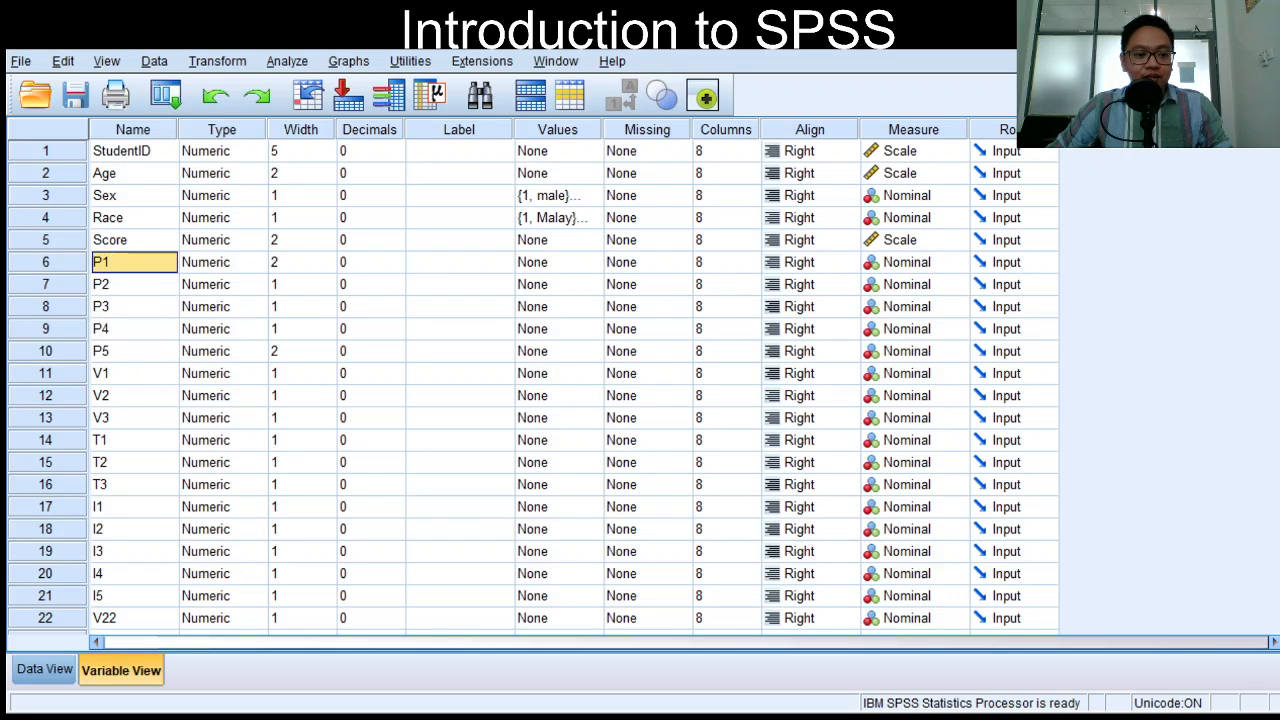
key("ctrl+t")
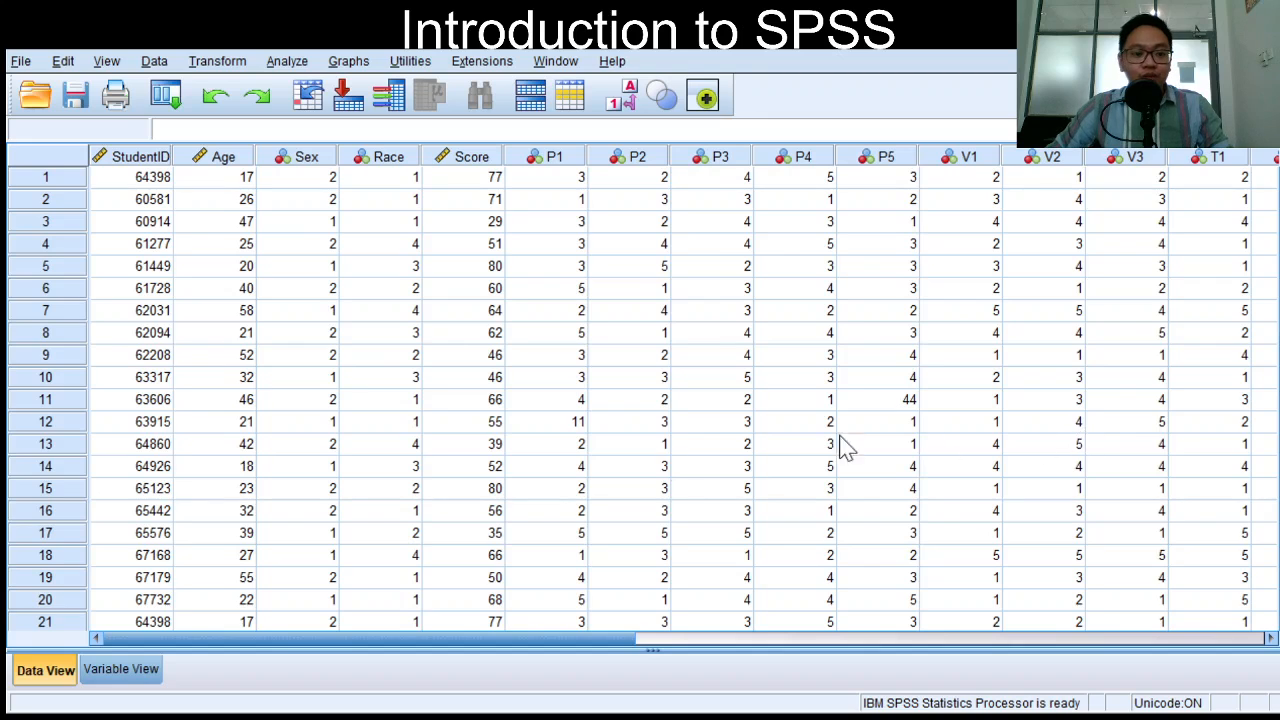
left_click(121, 669)
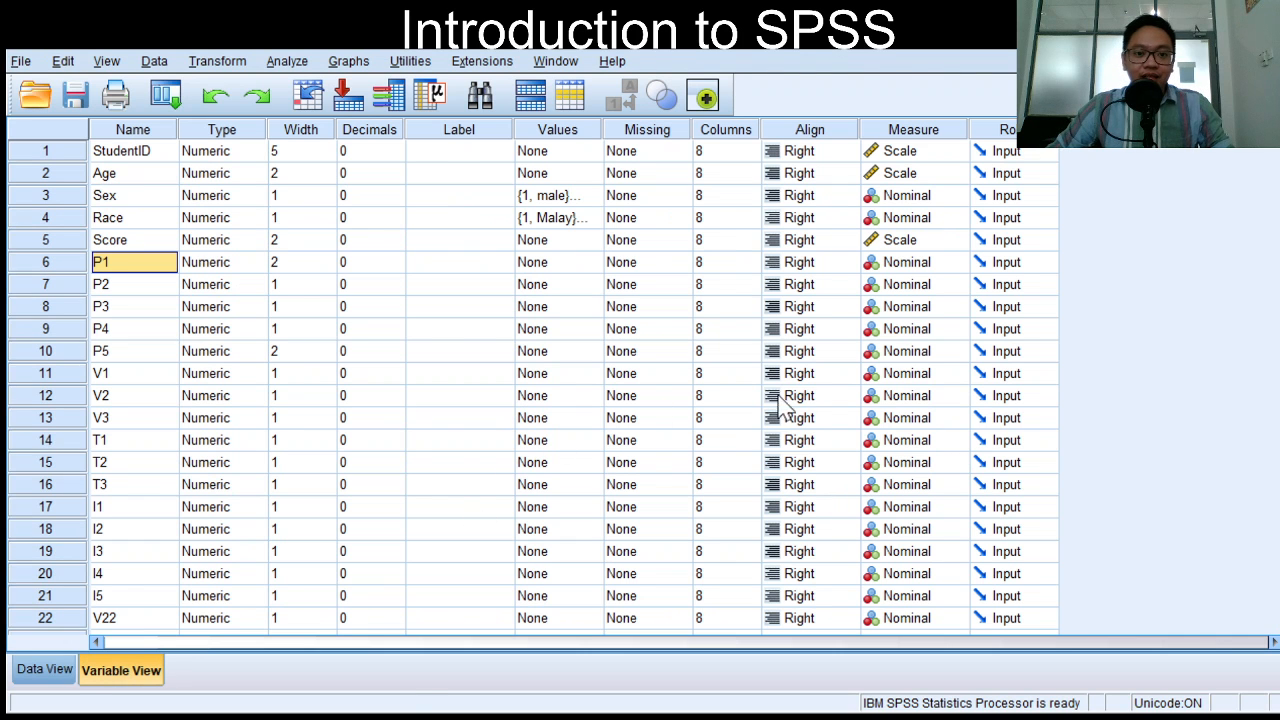
Define value labels for P1, with 1 as Strongly disagree.
key("Right")
key("Right")
key("Right")
key("Right")
key("Right")
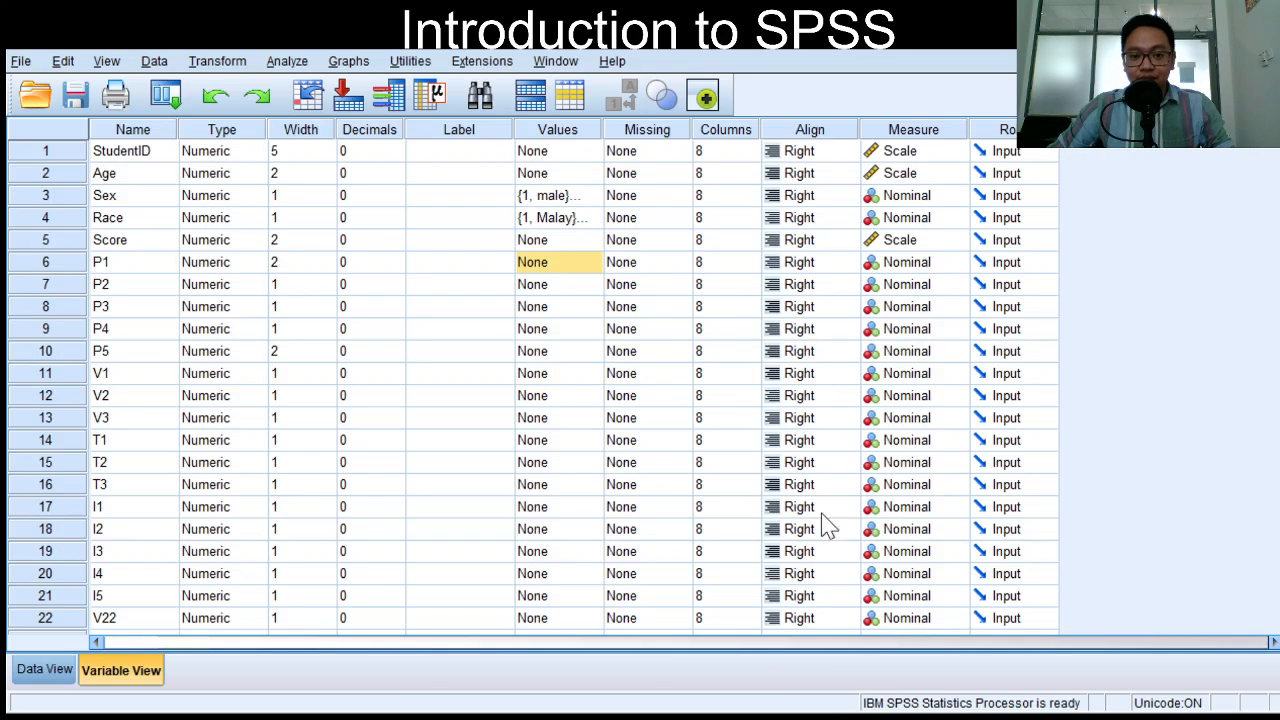
key("ctrl+v")
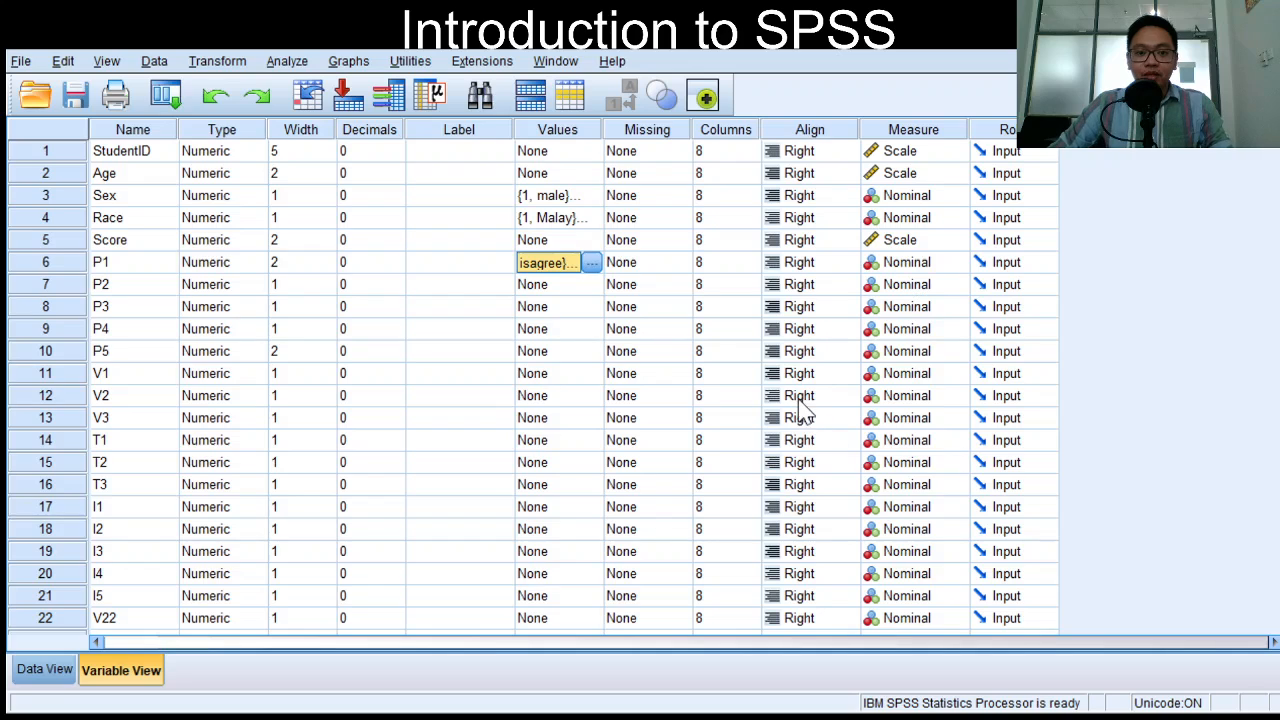
key("Return")
key("Up")
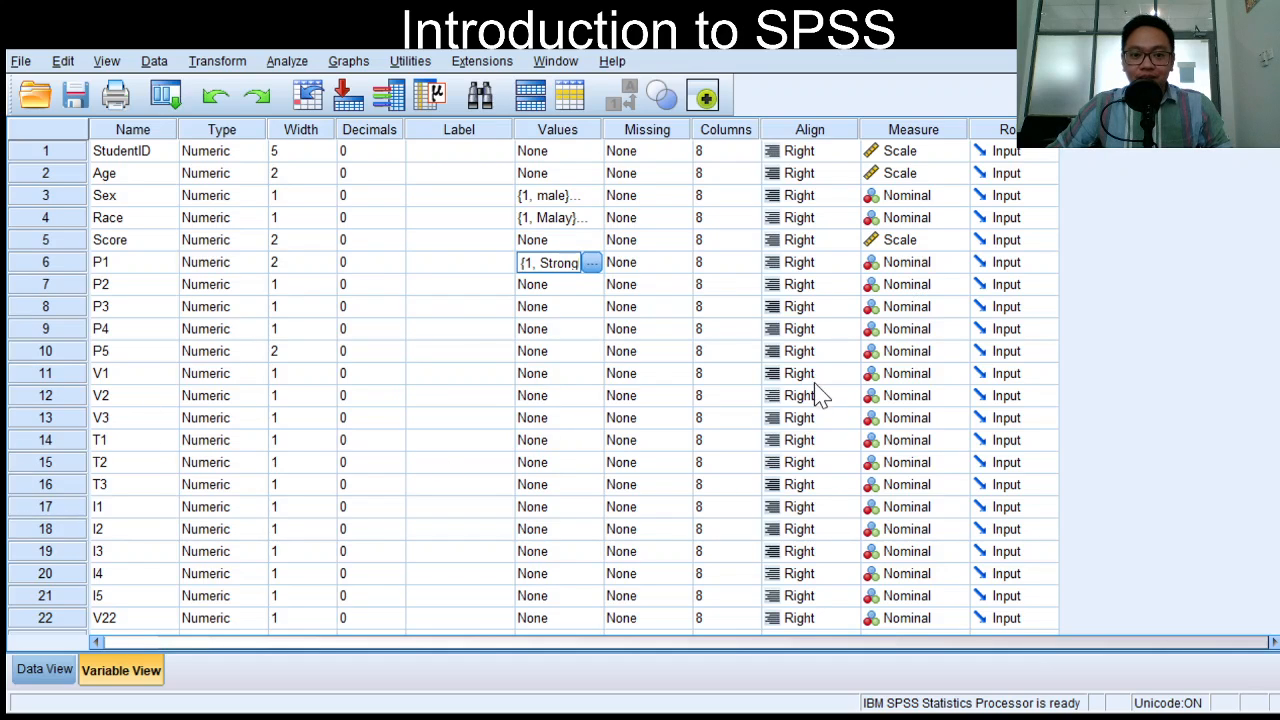
Copy P1's value labels and paste them onto P2.
key("shift+F10")
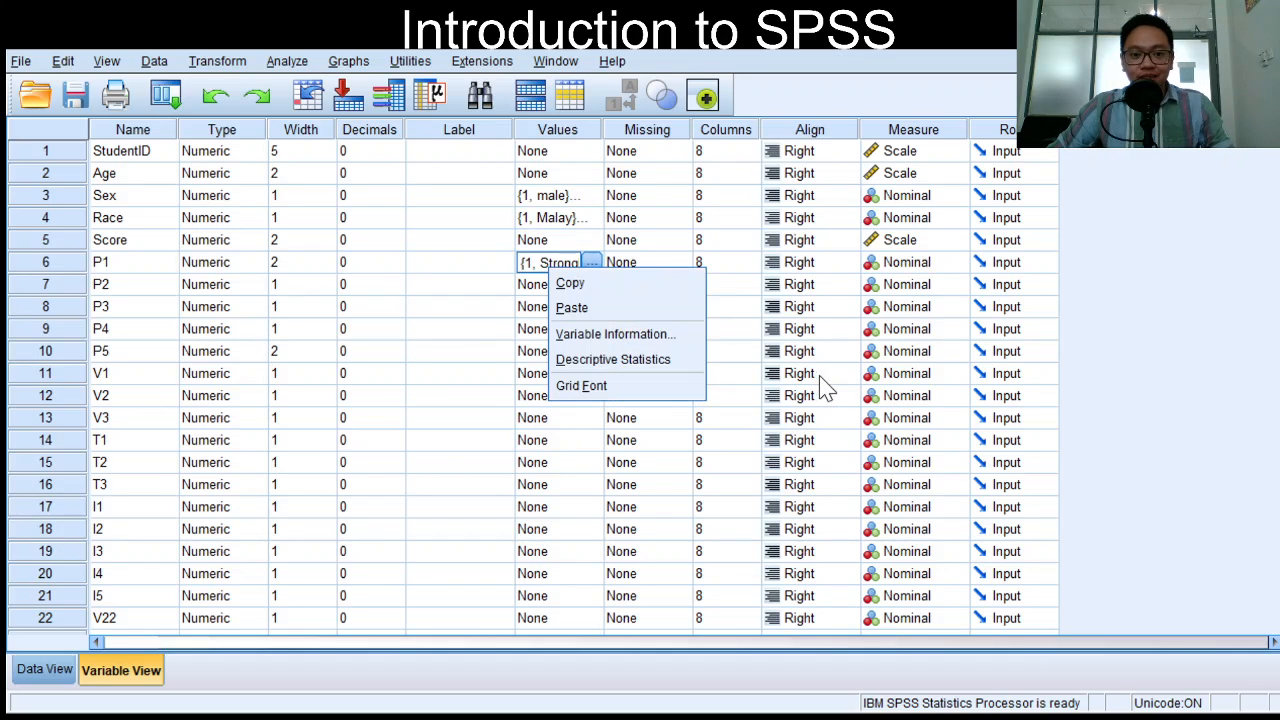
key("Down")
key("Return")
key("Down")
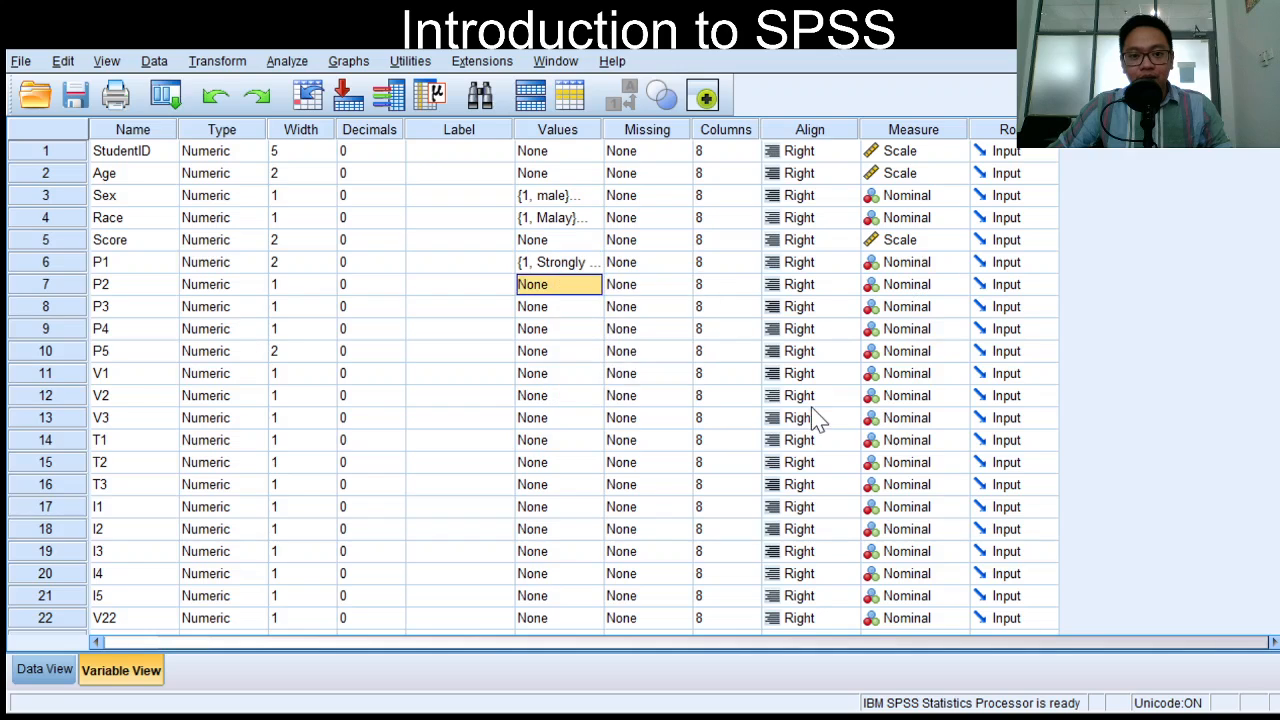
key("shift+F10")
key("Down")
key("Down")
key("Return")
Paste the copied value labels onto P3 and P4.
key("Down")
key("shift+F10")
key("Down")
key("Down")
key("Return")
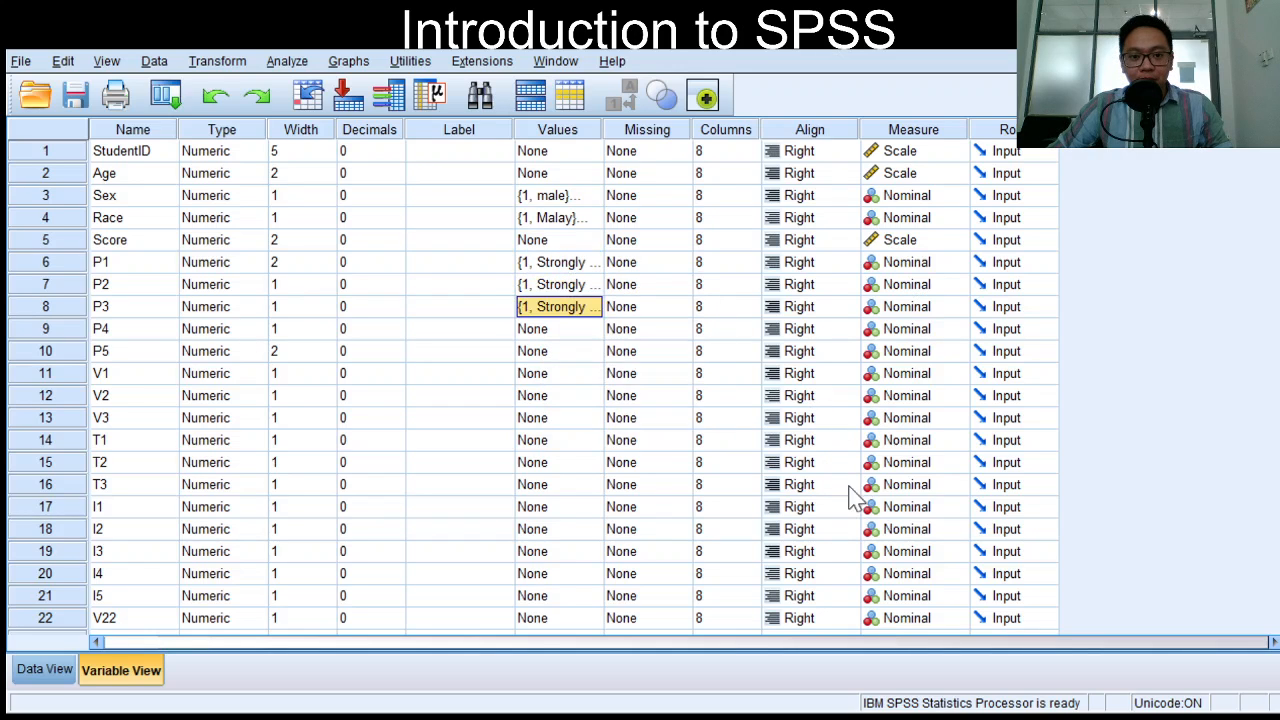
key("Down")
key("shift+F10")
key("Down")
key("Down")
key("Return")
Examine the Values settings of P5 through V22 and return to P4's value labels.
key("Down")
key("shift+F10")
key("Down")
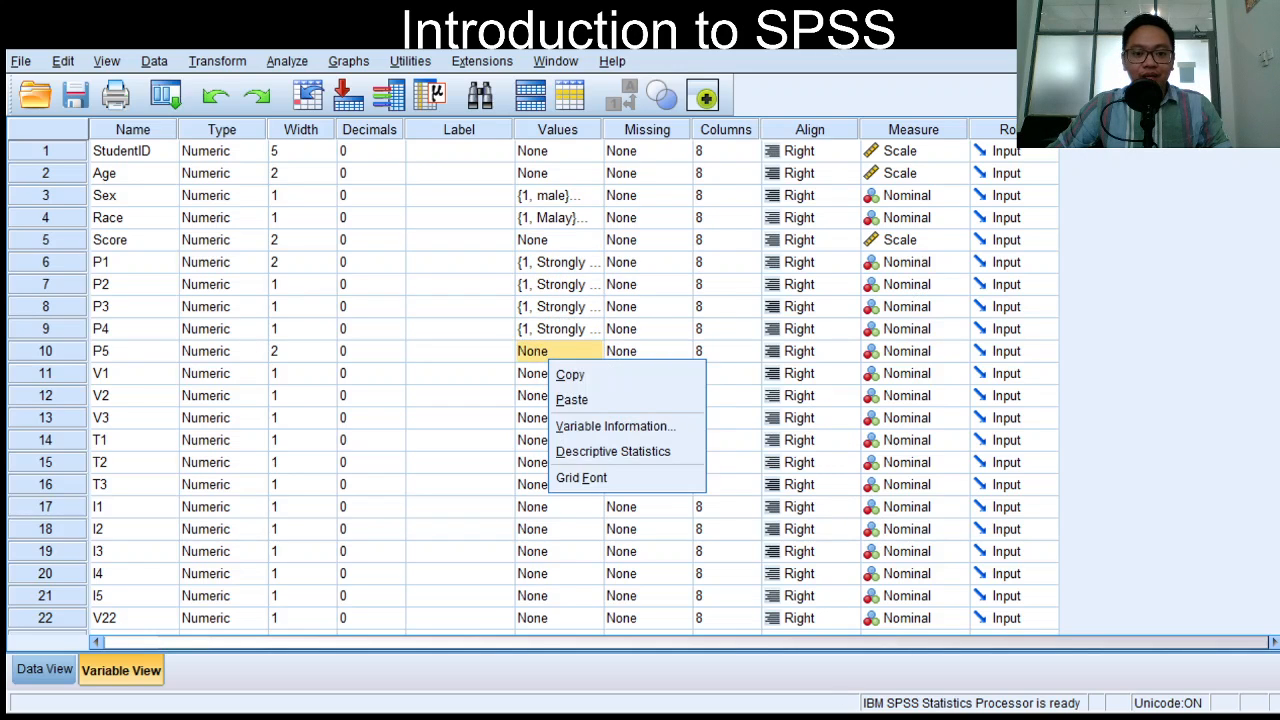
left_click(558, 618)
scroll(558, 618, "down", 2)
scroll(558, 618, "up", 2)
right_click(558, 329)
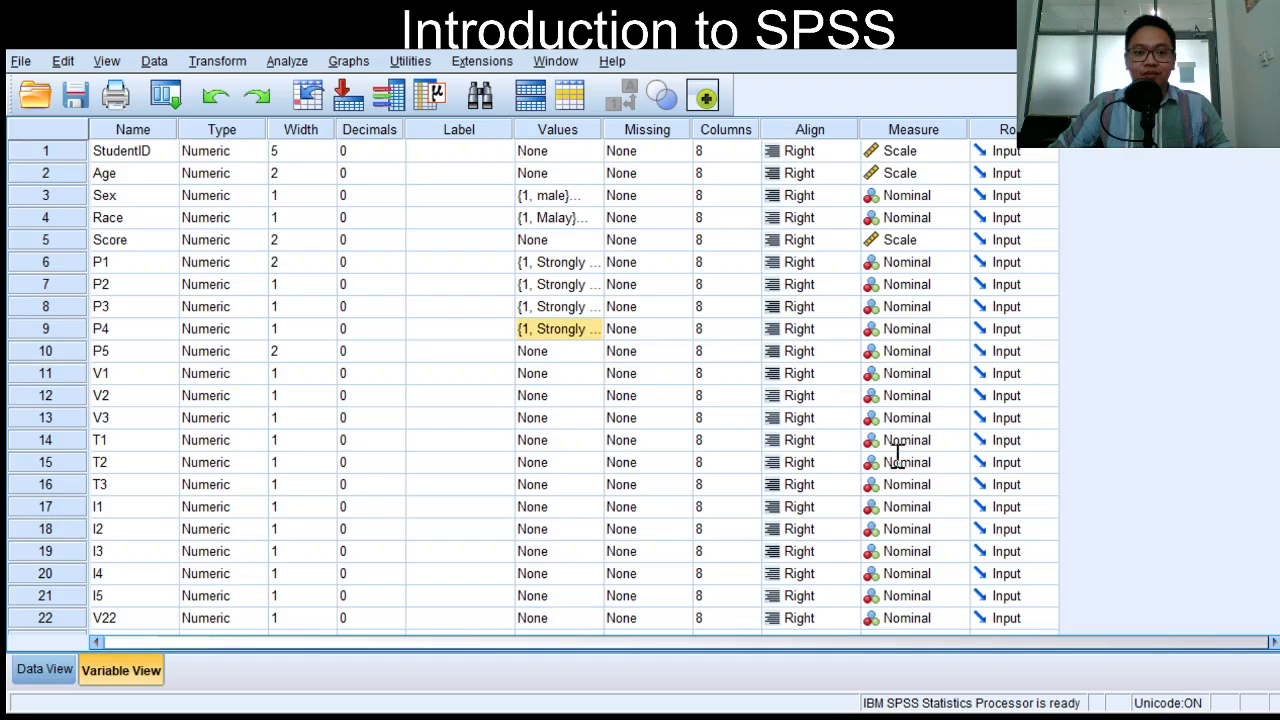
key("F2")
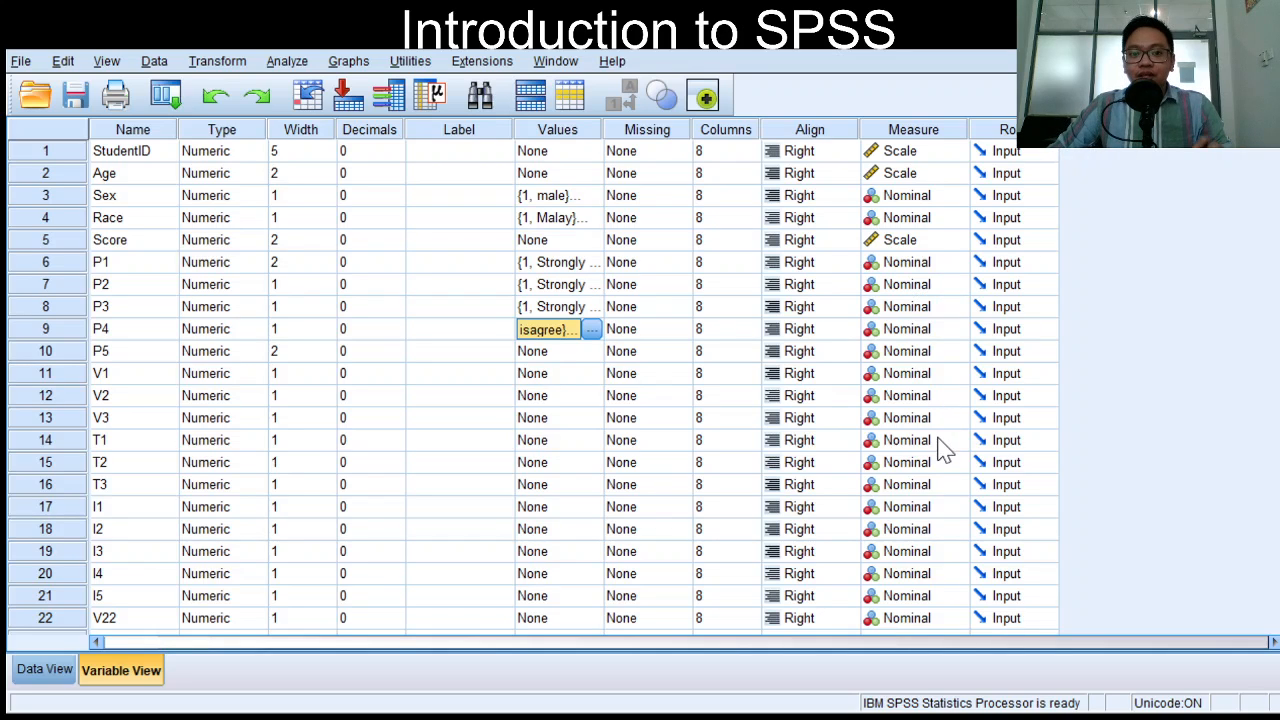
Examine the Missing settings of variables P2 to P4.
key("Right")
key("Up")
key("Down")
key("Up")
key("Up")
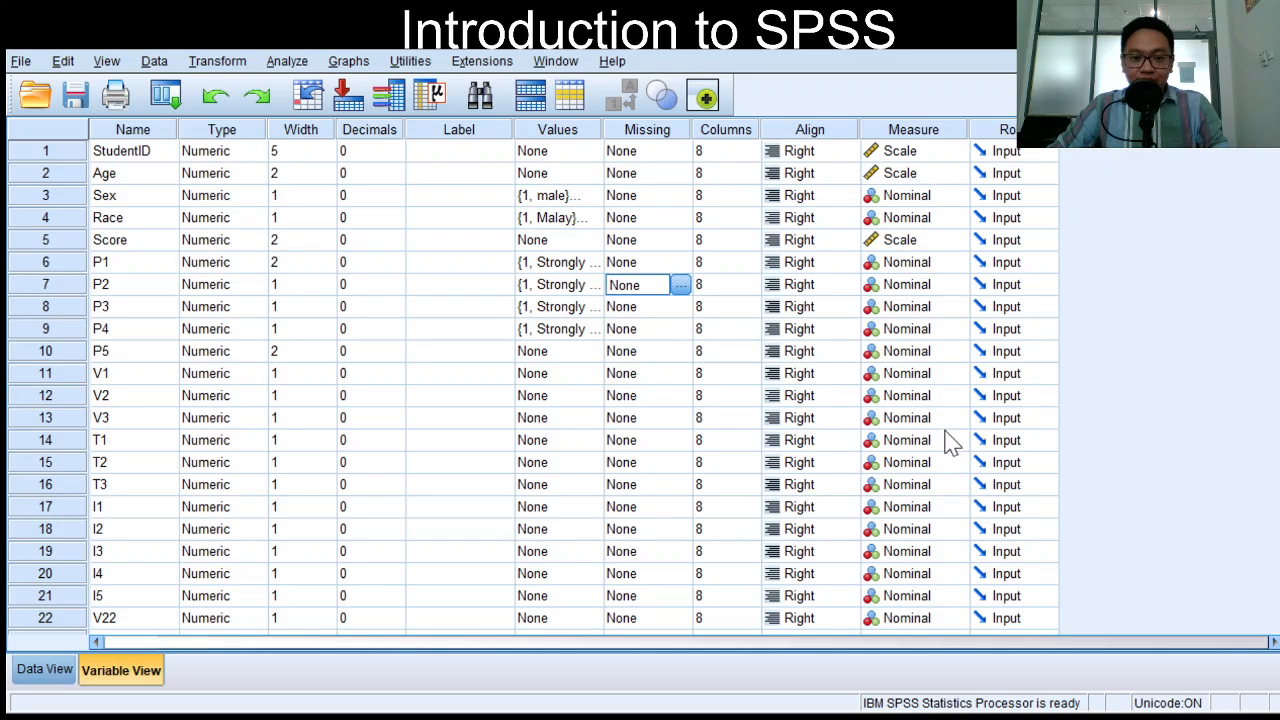
key("Down")
key("Up")
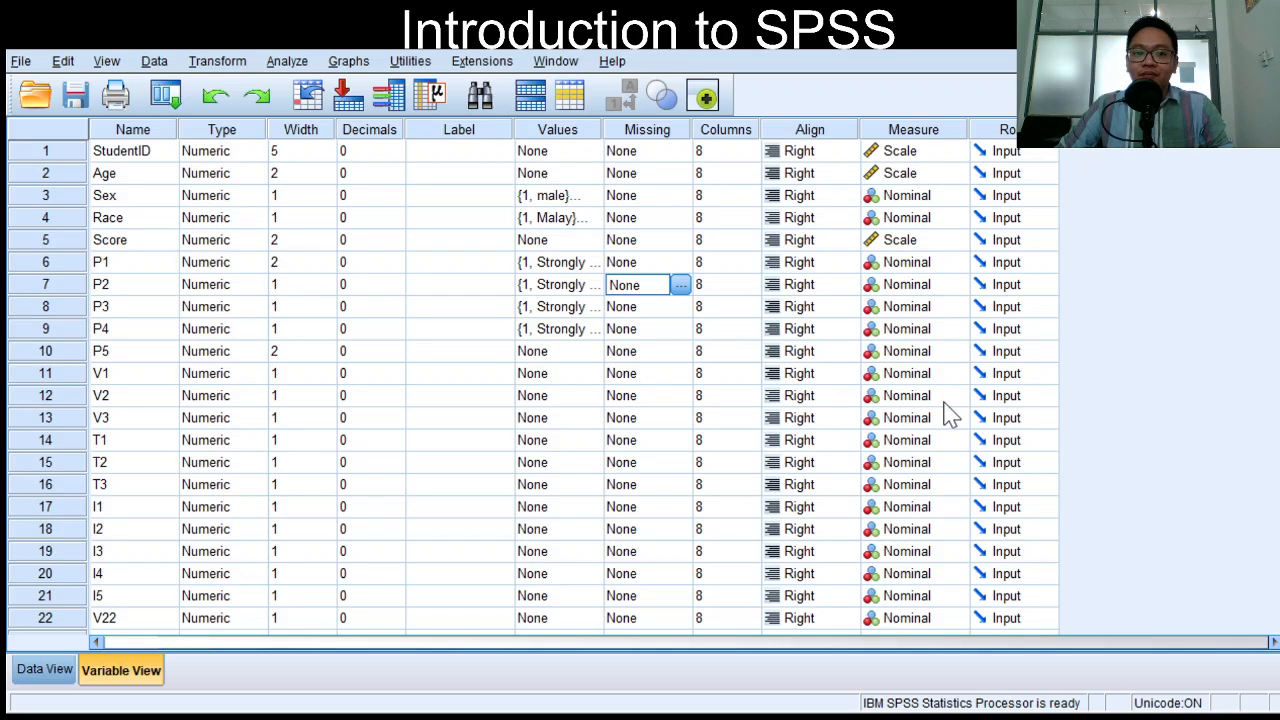
Highlight the Columns settings and the Align settings of all variables to examine them.
left_click(810, 130)
left_click(726, 130)
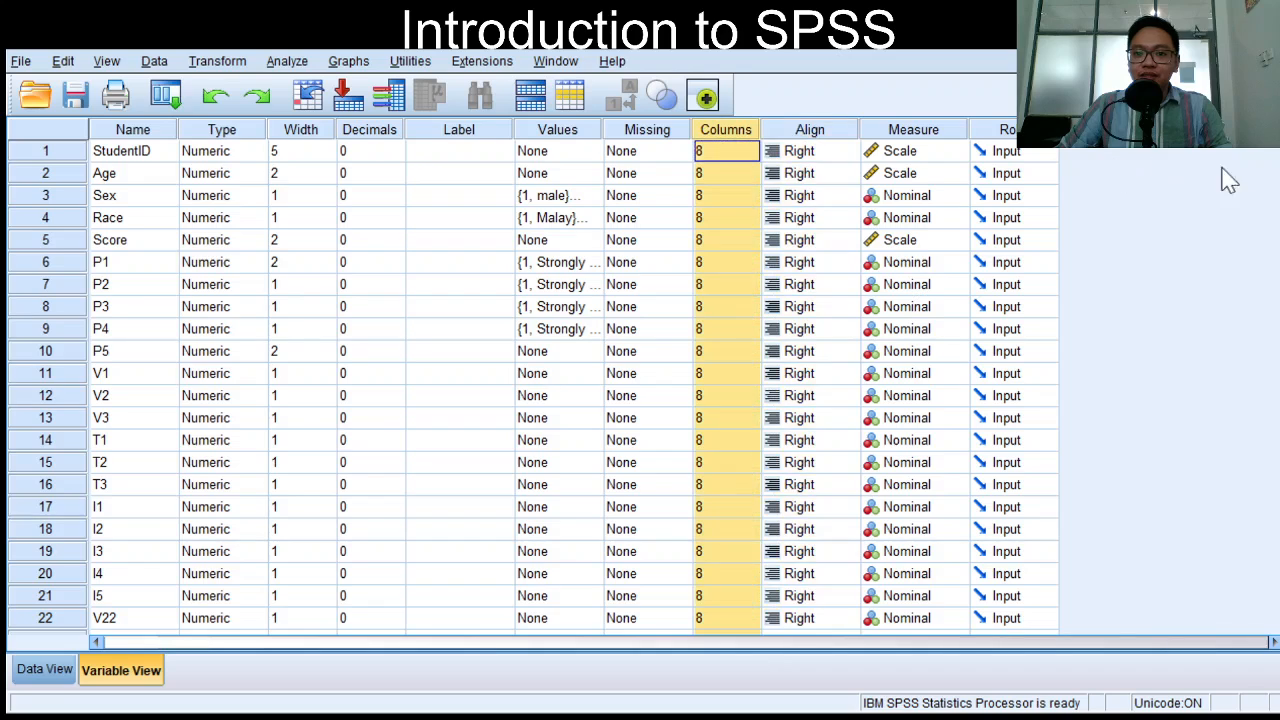
left_click(810, 130)
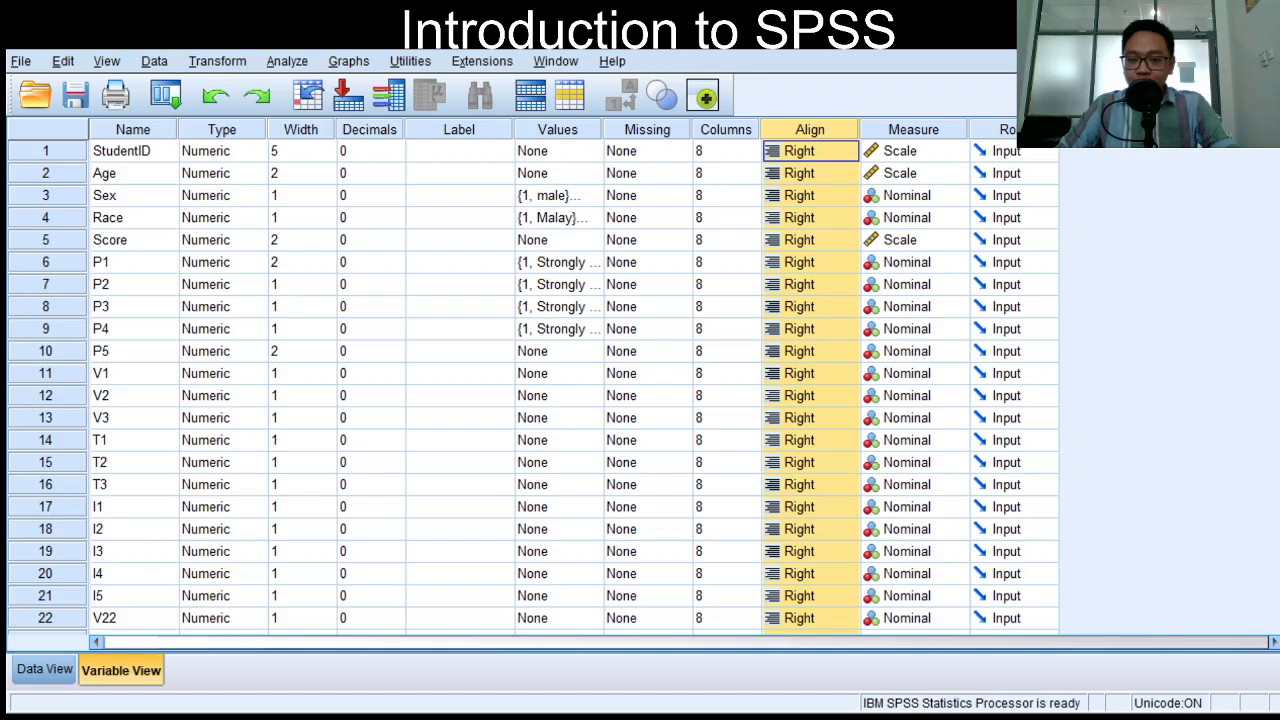
Examine the Measure settings of all variables, the level options available for Age, and Score's Measure setting.
left_click(914, 130)
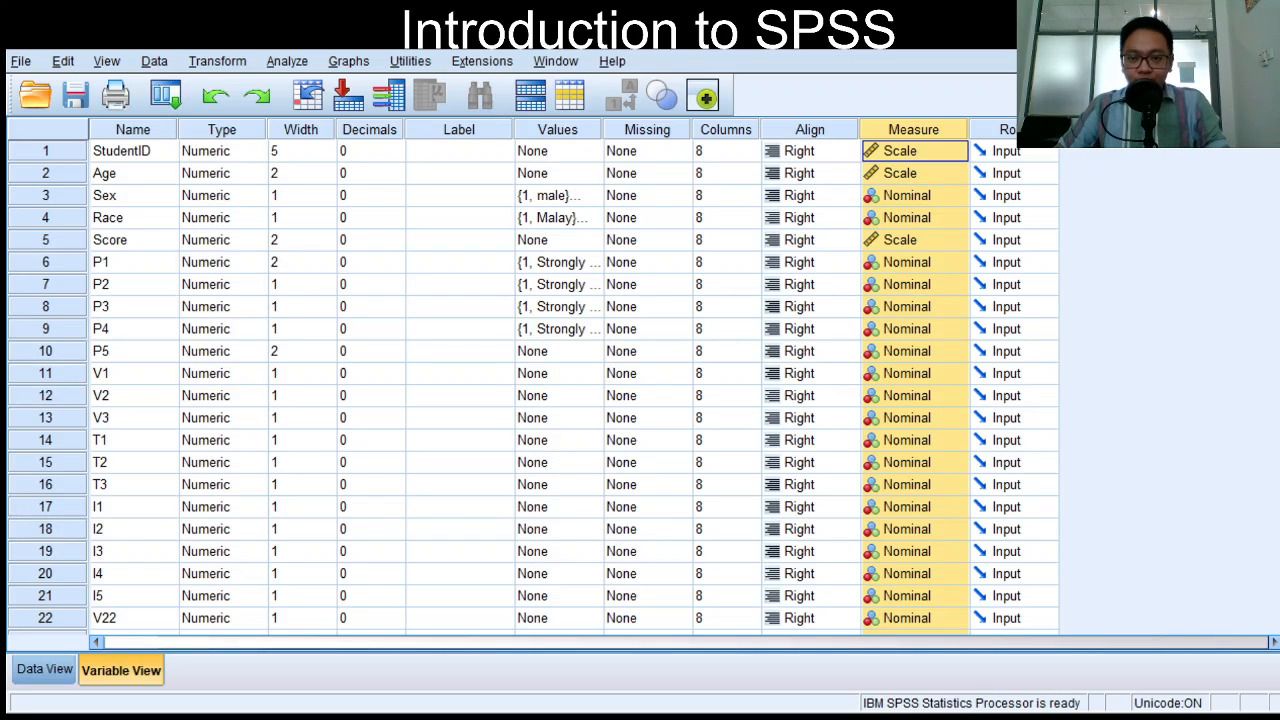
left_click(915, 151)
left_click(957, 173)
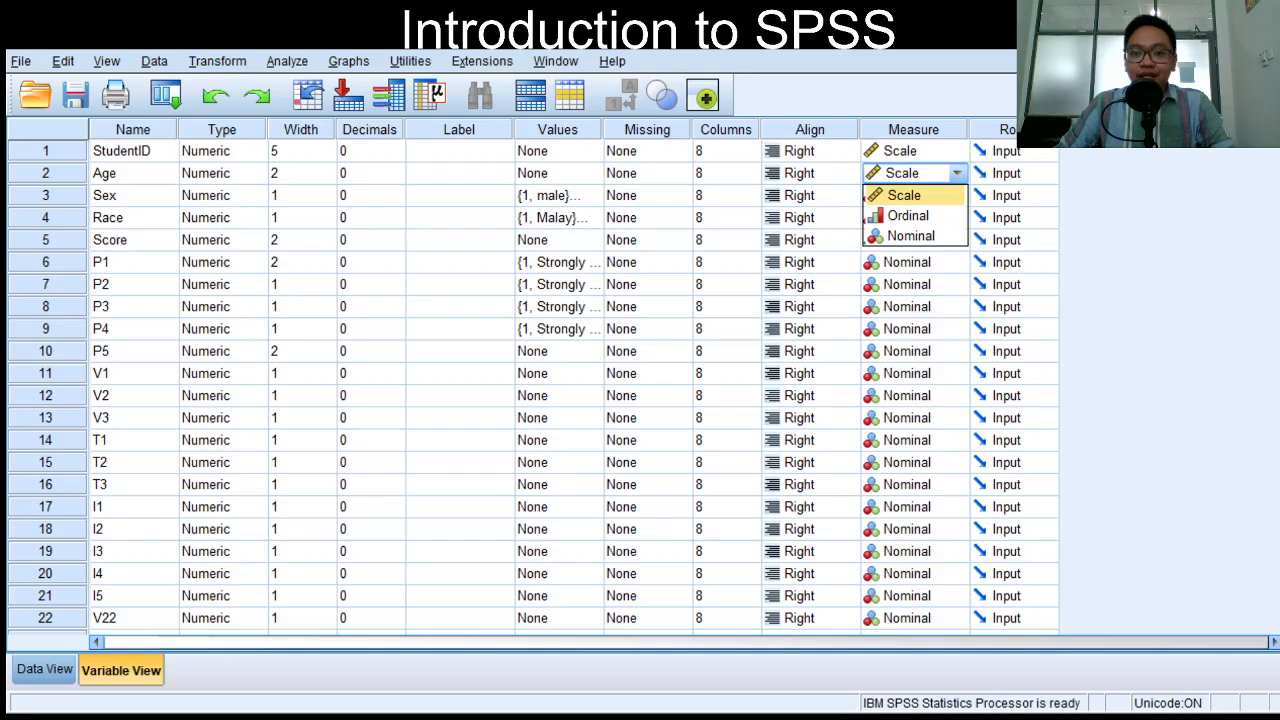
left_click(915, 151)
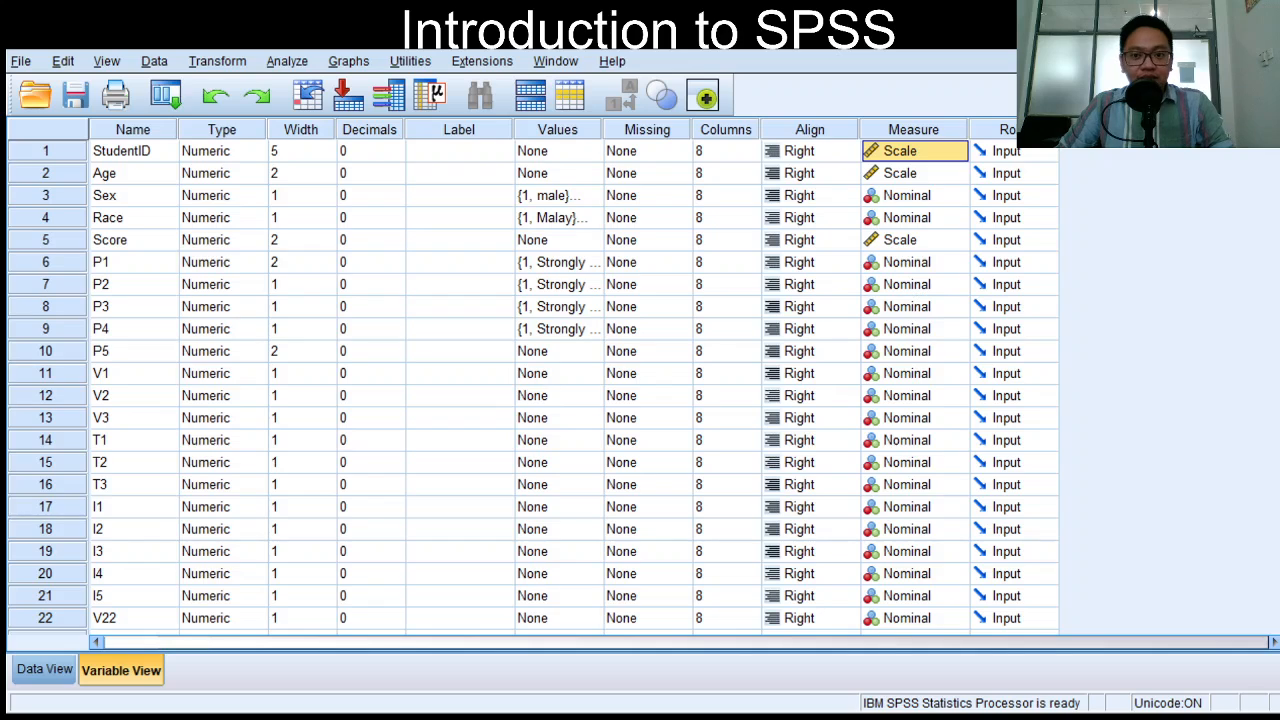
left_click(957, 173)
left_click(134, 240)
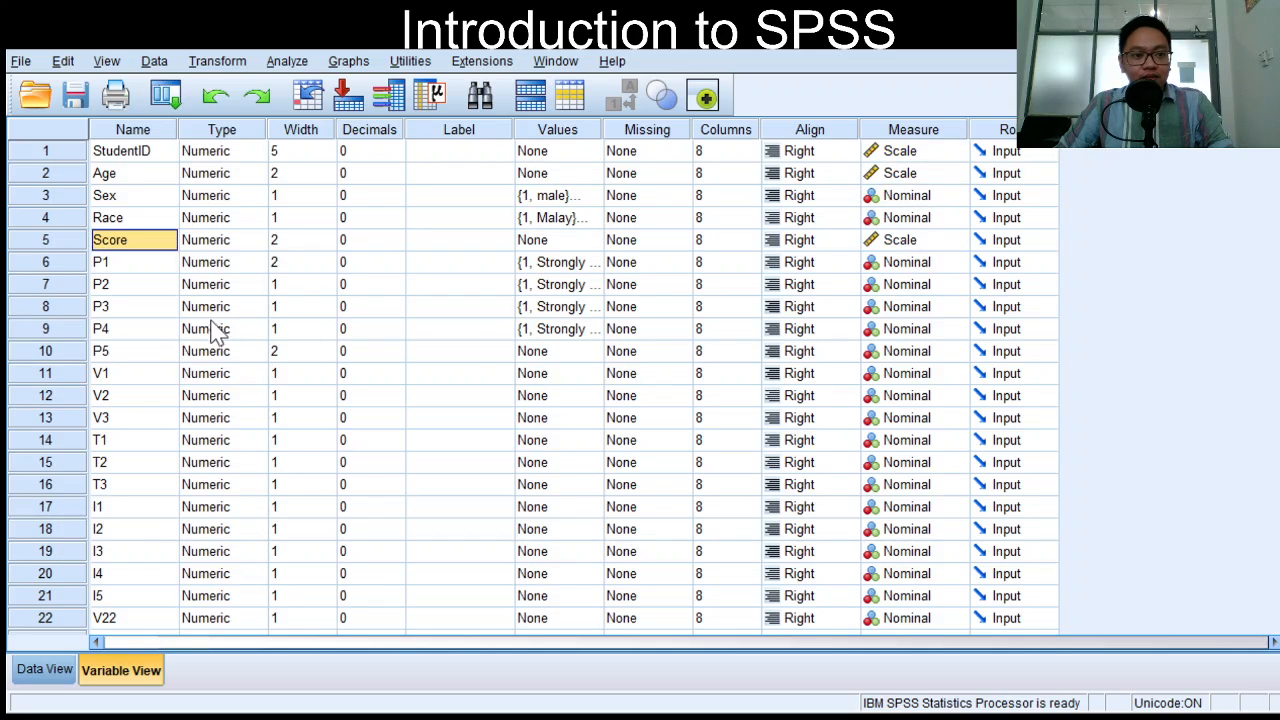
left_click(914, 240)
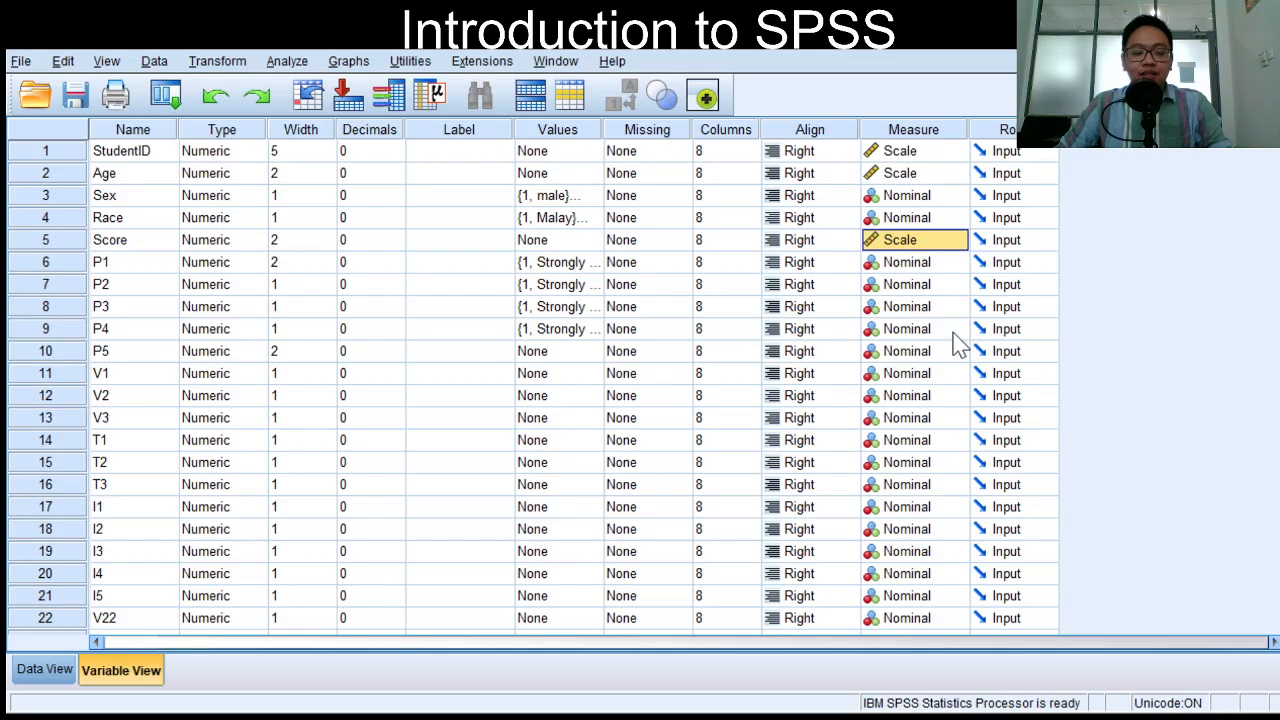
Examine the Sex and Race variables and the value labels defined for P1.
left_click(124, 196)
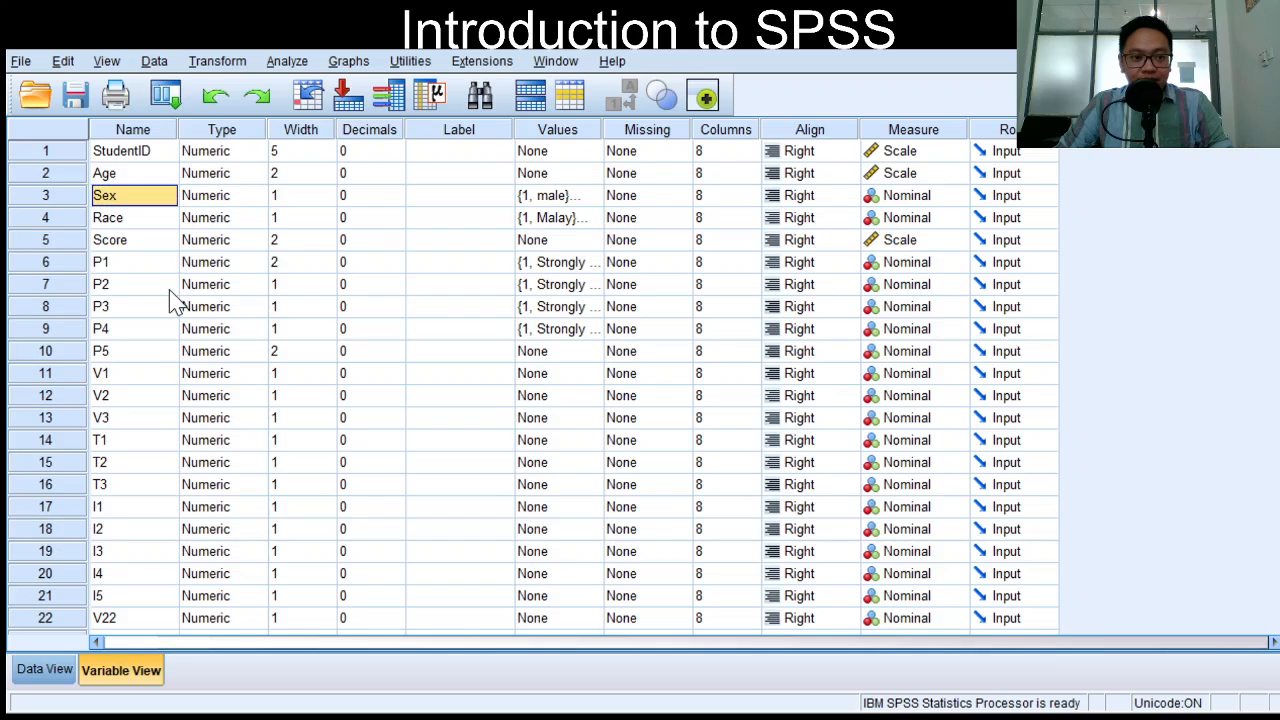
left_click(126, 217)
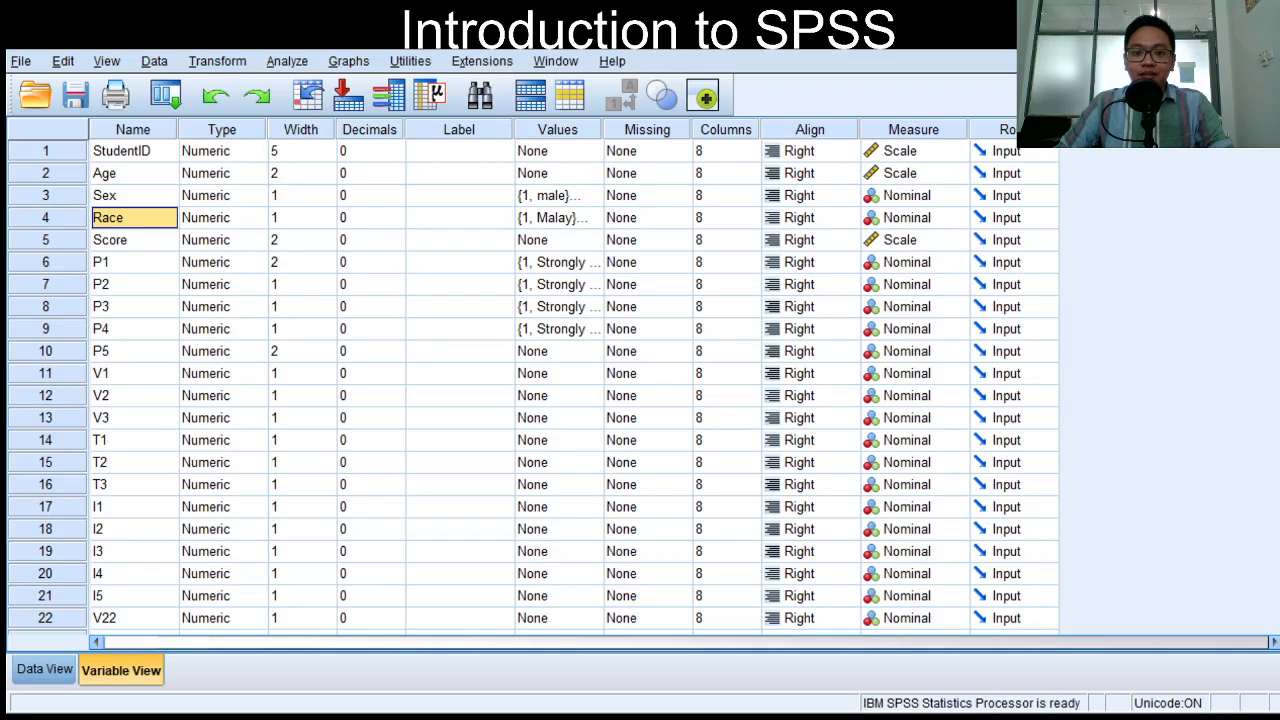
left_click(956, 262)
left_click(134, 262)
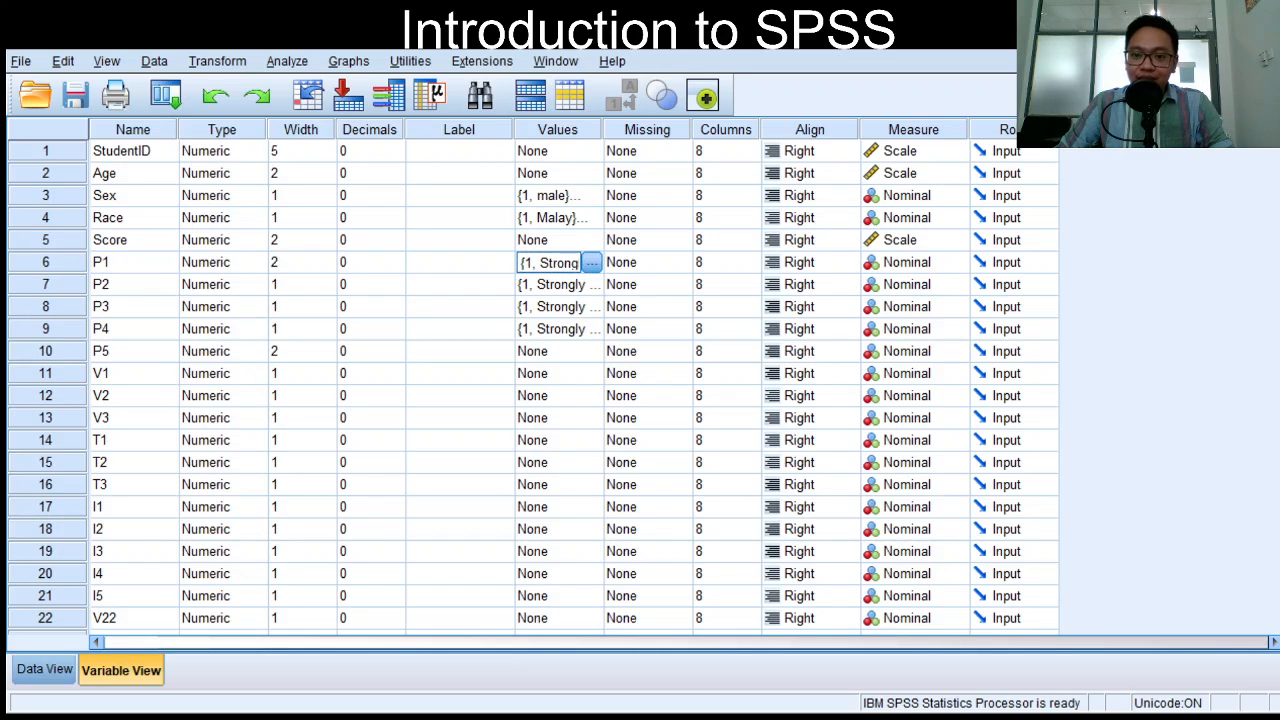
Set the measurement level of P1, P2, P3 and P4 to Ordinal.
left_click(956, 262)
left_click(908, 306)
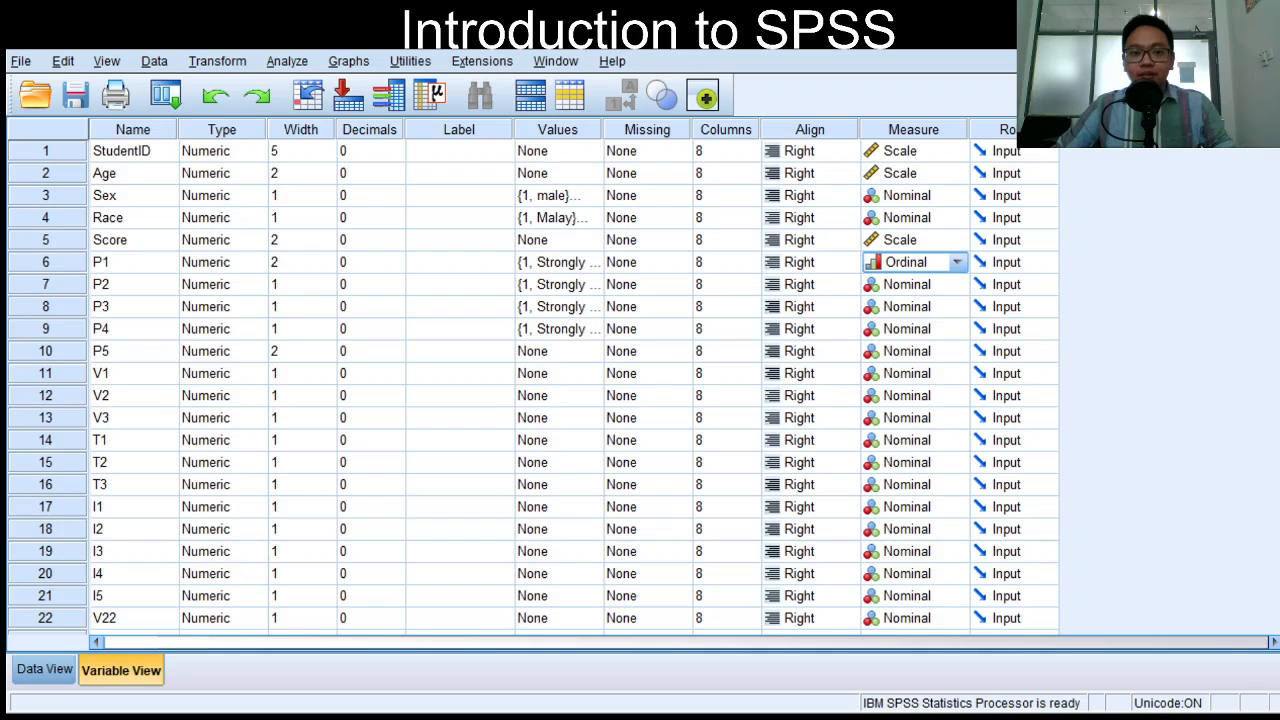
left_click(957, 285)
left_click(912, 327)
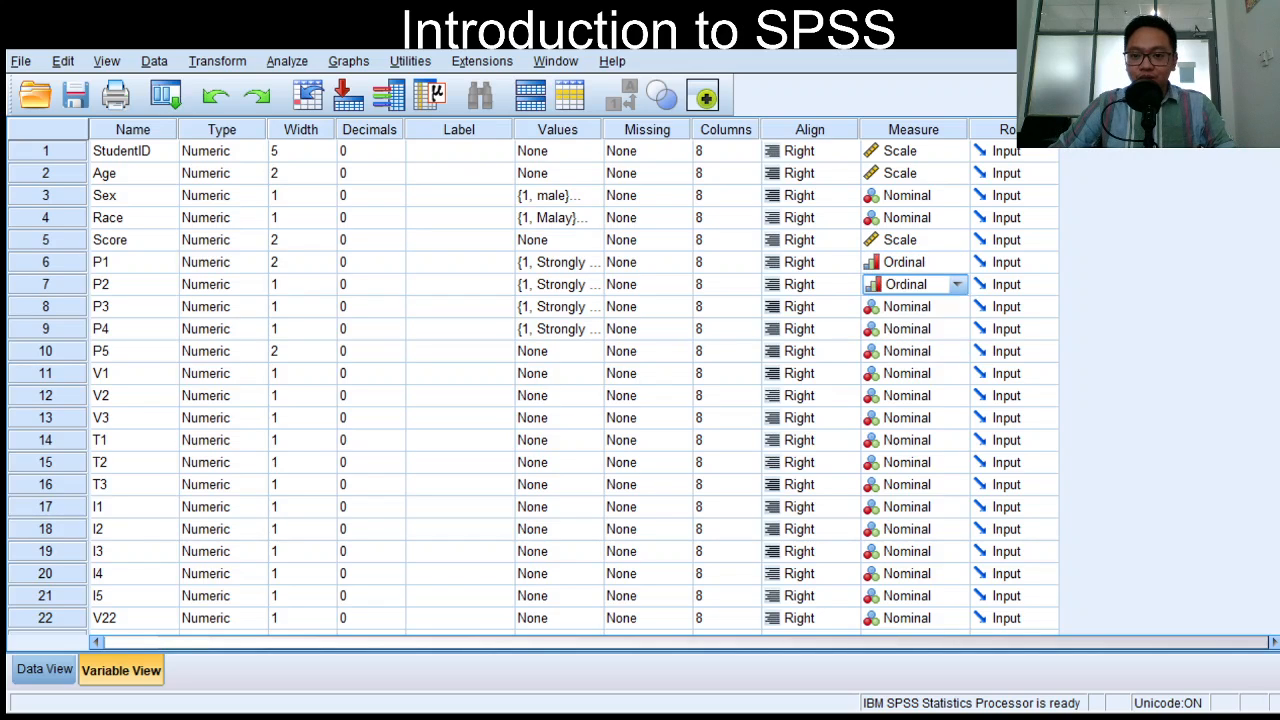
left_click(957, 307)
left_click(912, 349)
left_click(957, 329)
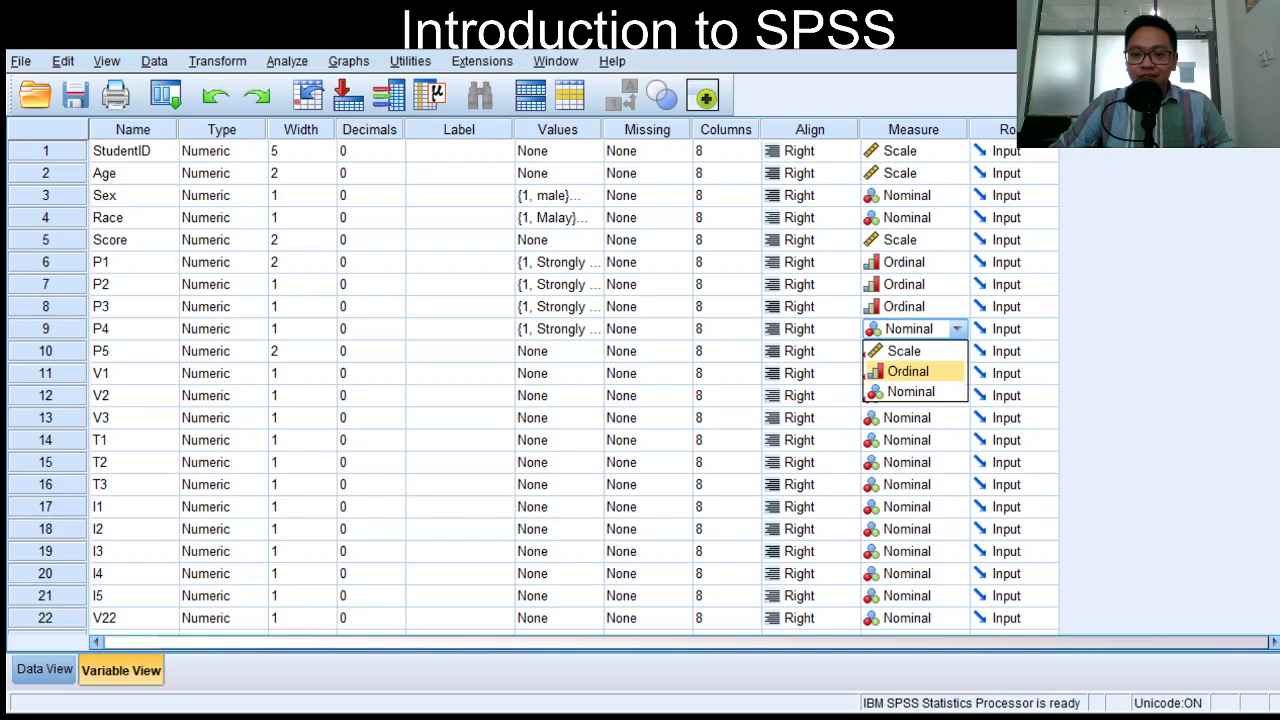
left_click(912, 371)
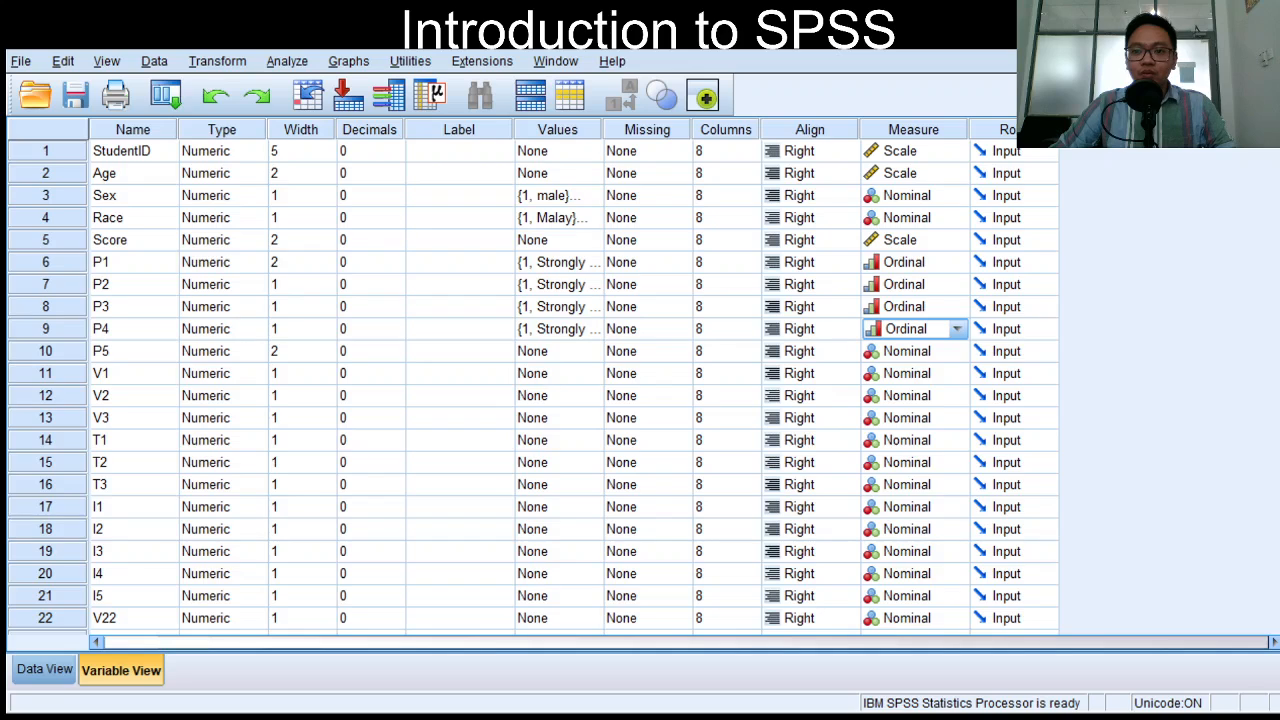
Highlight the Role settings of all variables and examine Race's Role setting.
left_click(1010, 130)
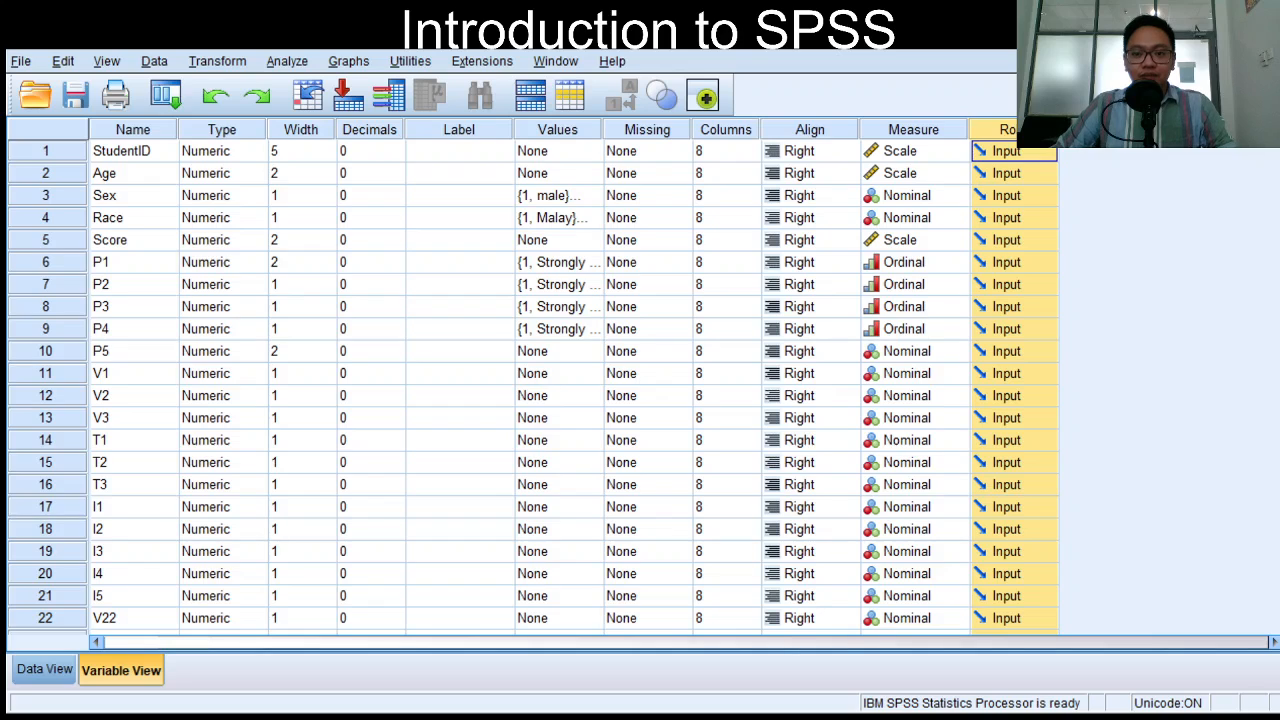
left_click(1014, 218)
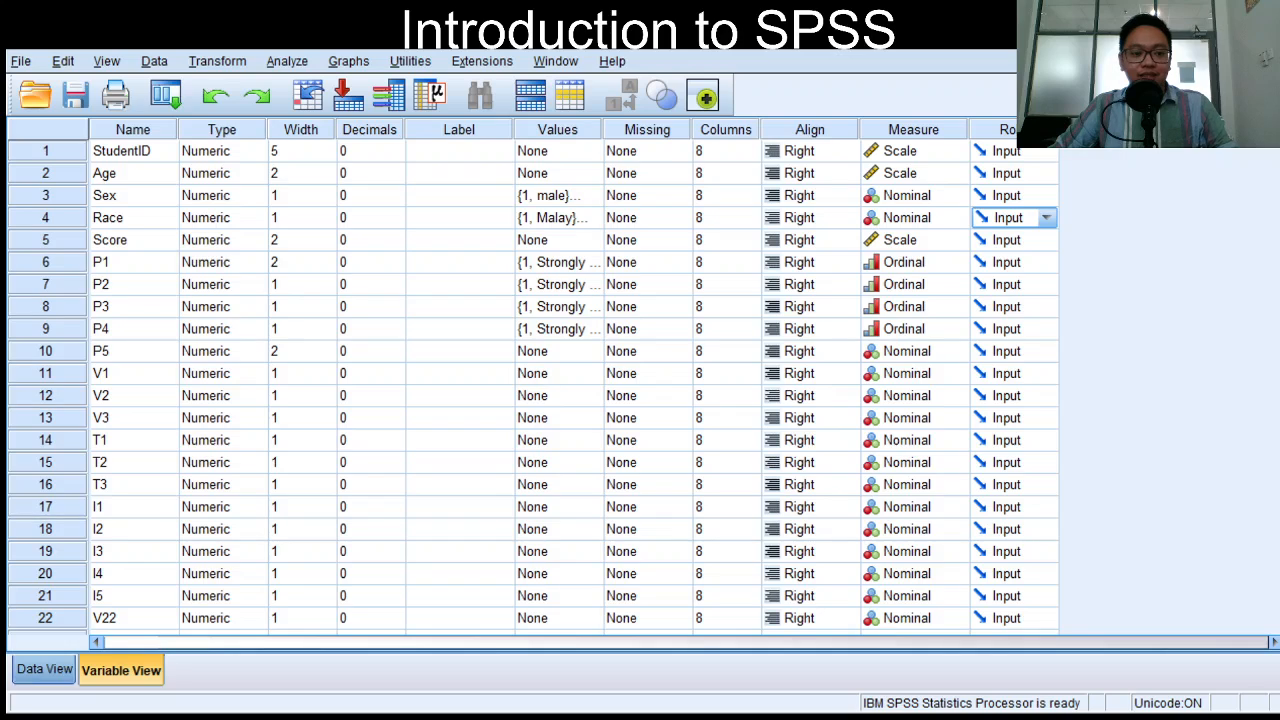
key("Escape")
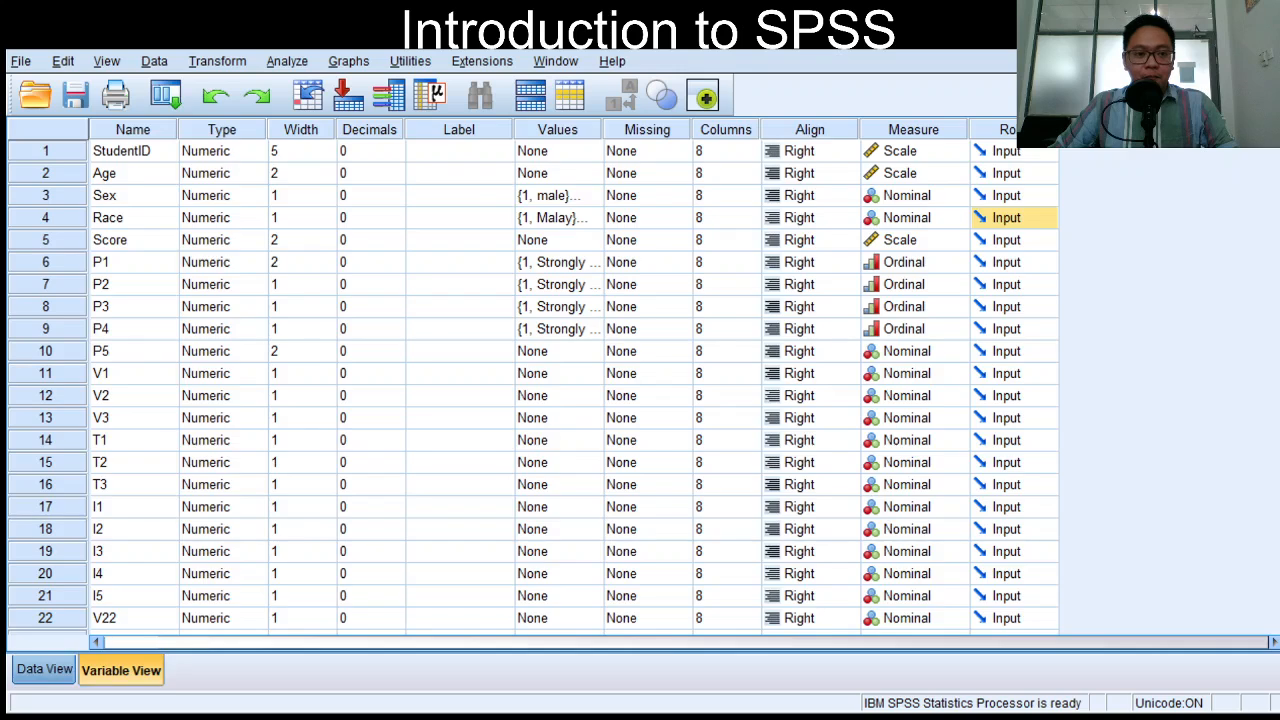
Return to the data records and examine the values in the Age column.
left_click(45, 670)
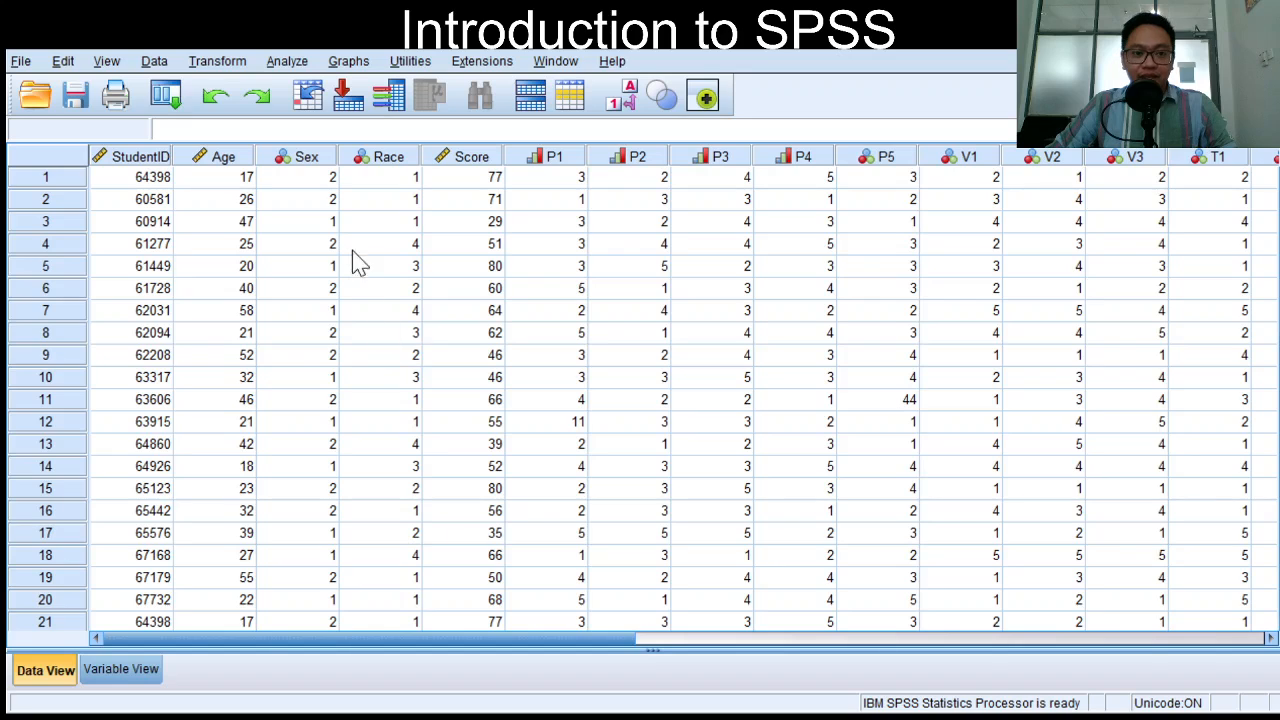
left_click(223, 157)
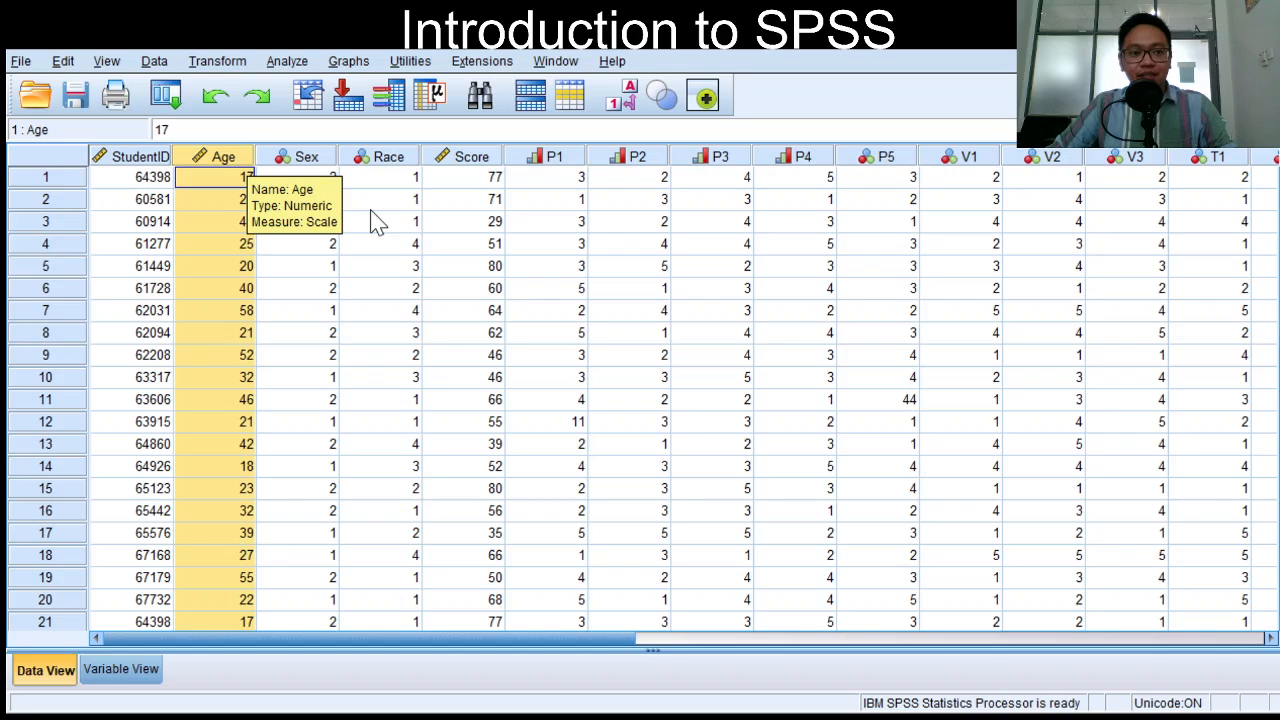
left_click(313, 236)
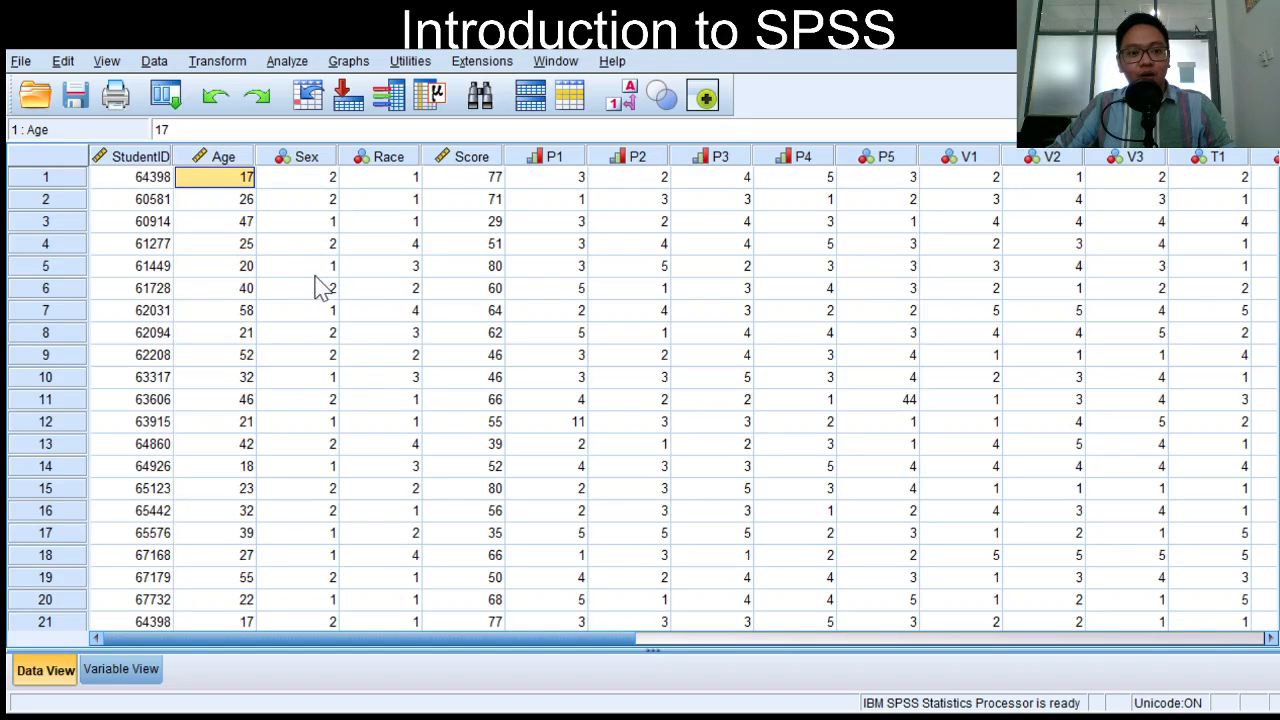
key("Down")
key("Down")
key("Down")
key("Down")
key("Up")
key("Up")
key("Up")
key("Up")
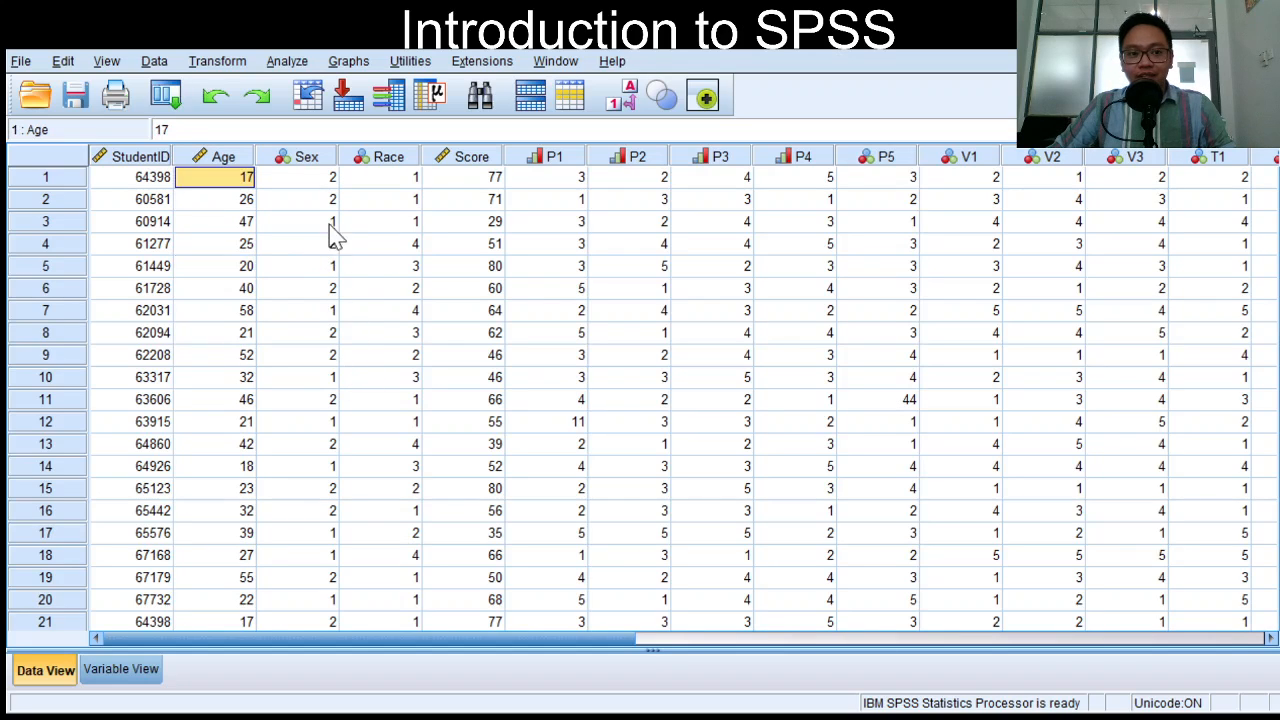
Select the whole Age column and compare the Recode into Same Variables and Recode into Different Variables transformation commands.
key("ctrl+space")
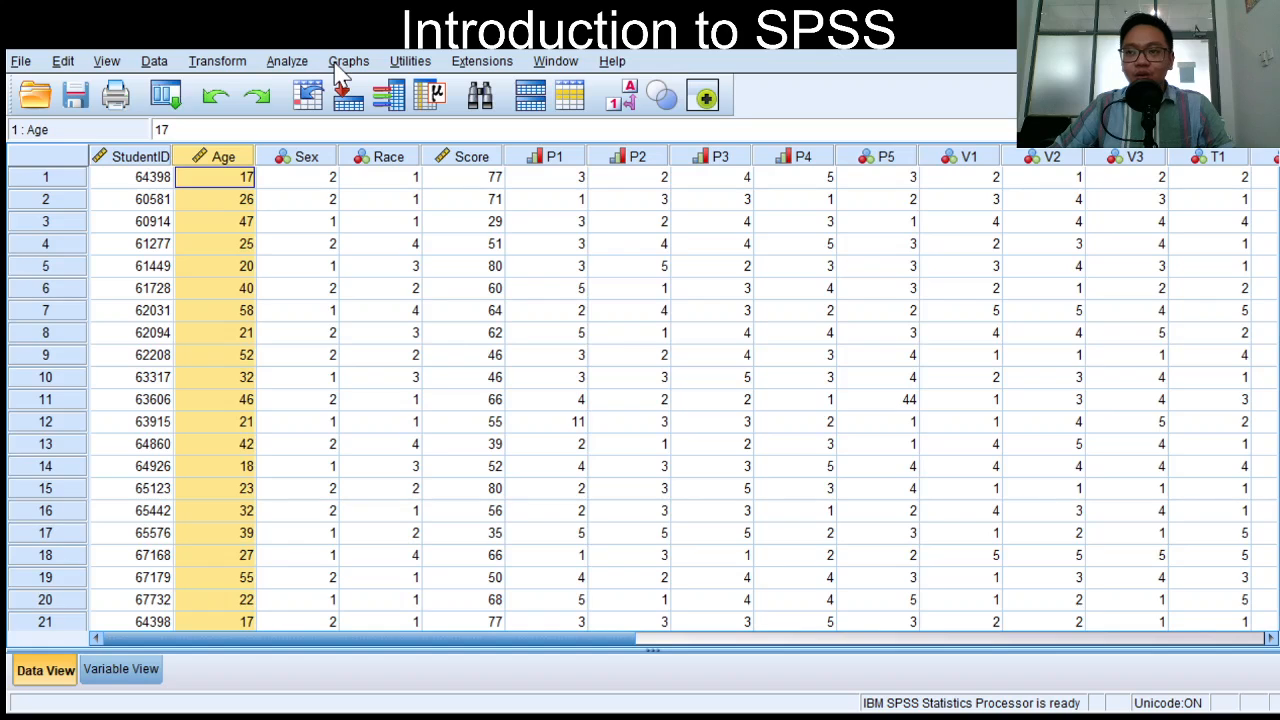
key("alt+t")
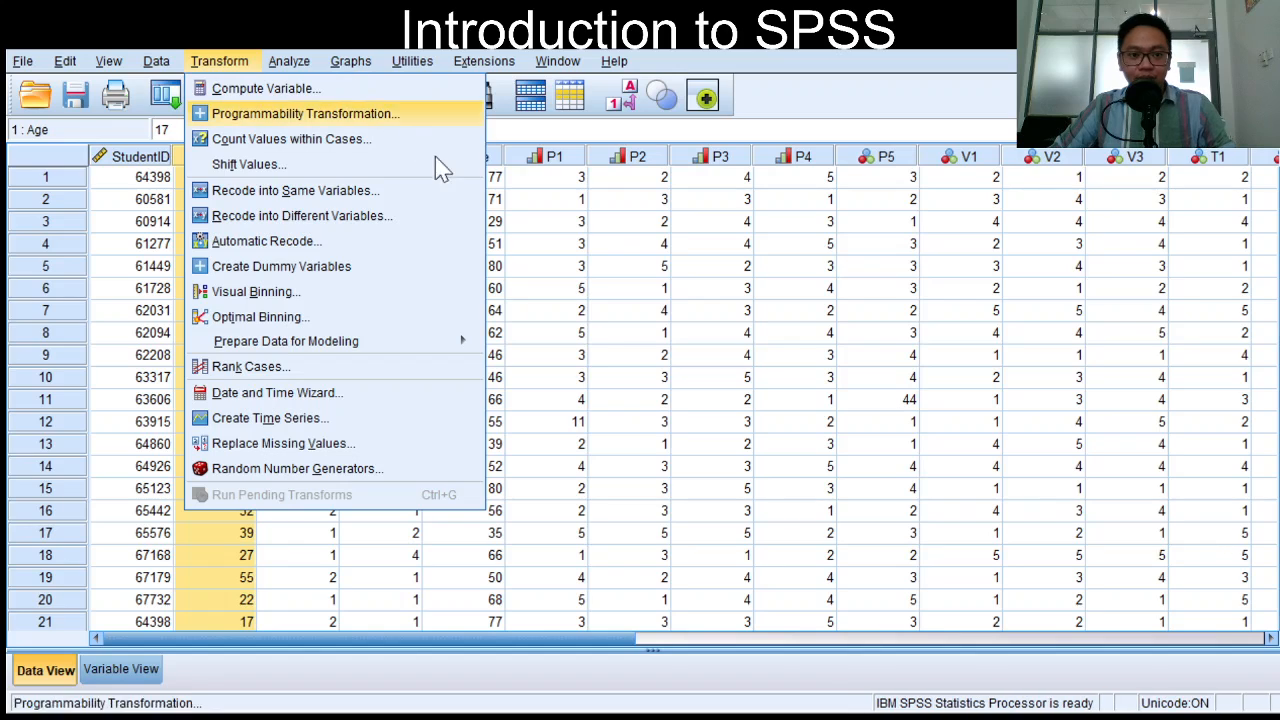
key("Up")
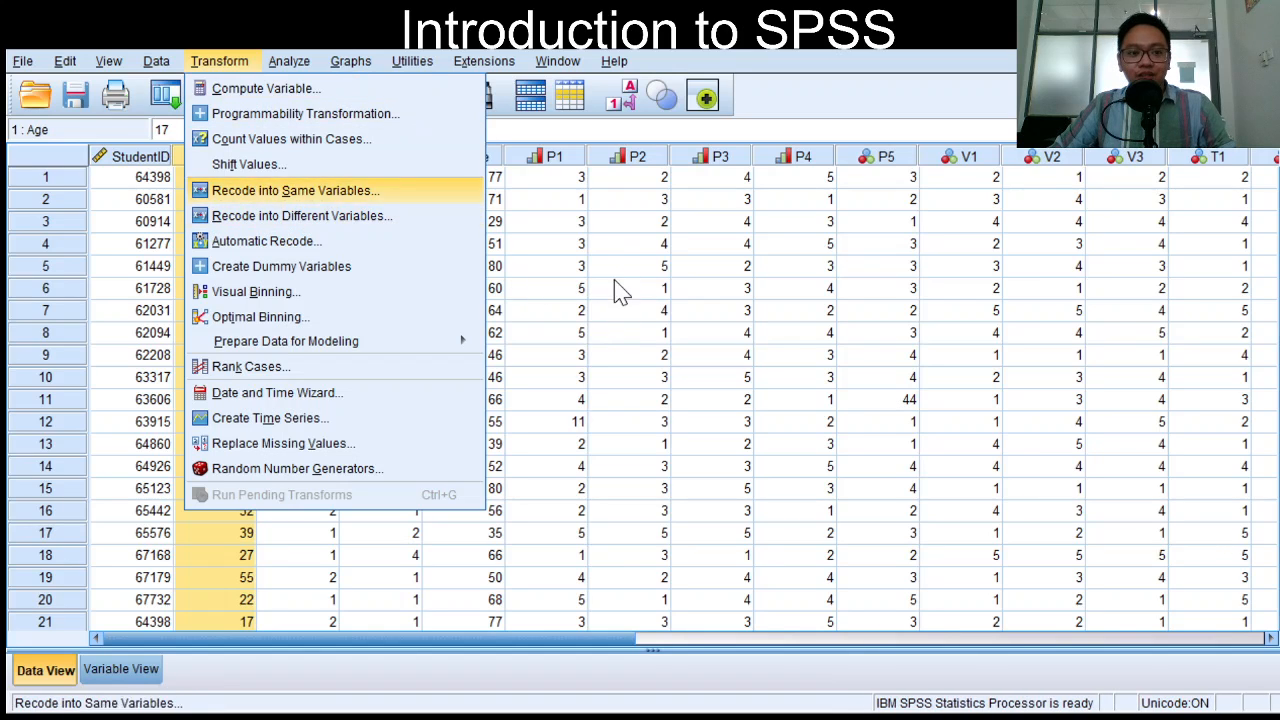
key("Down")
key("Up")
key("Down")
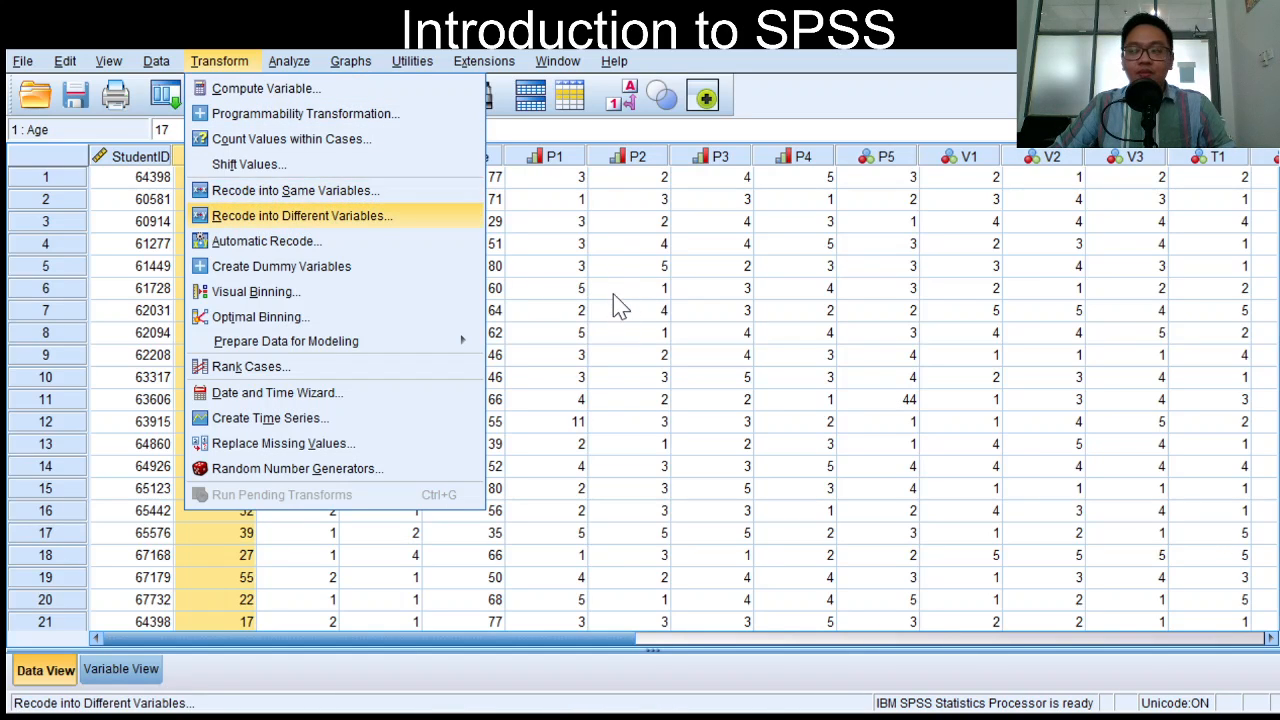
key("Up")
key("Down")
key("Up")
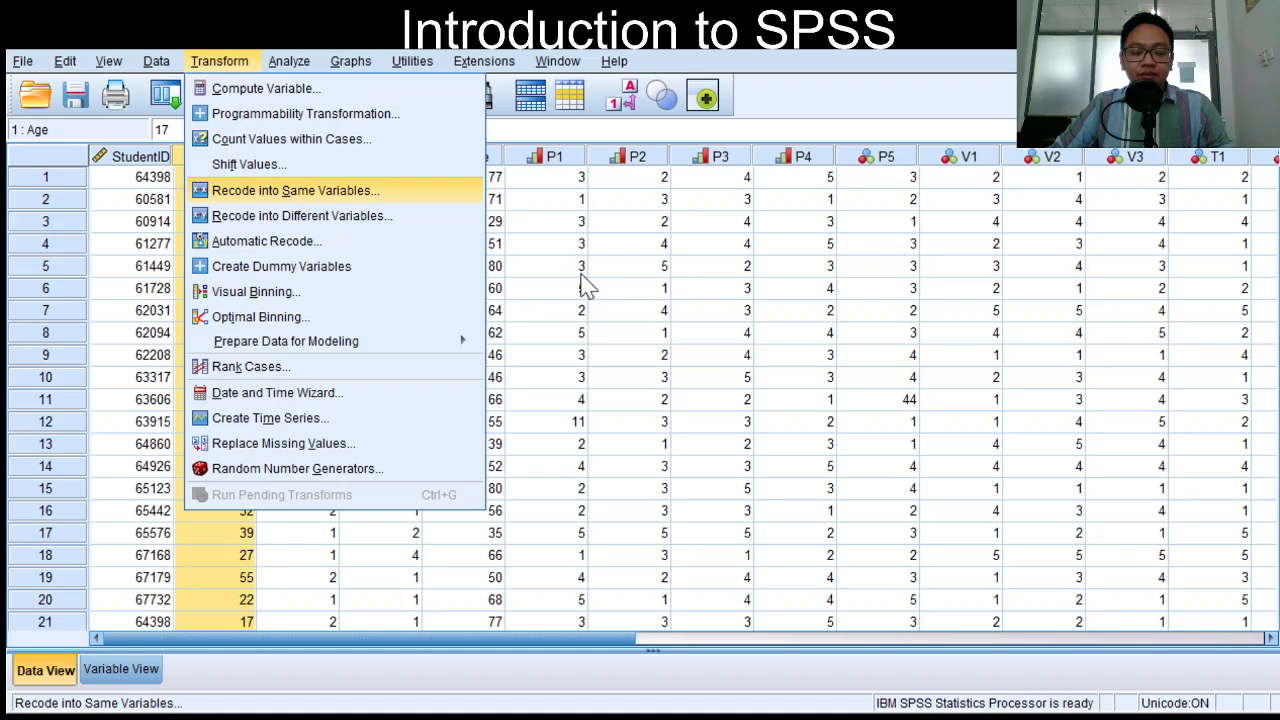
key("Down")
key("Down")
key("Up")
key("Up")
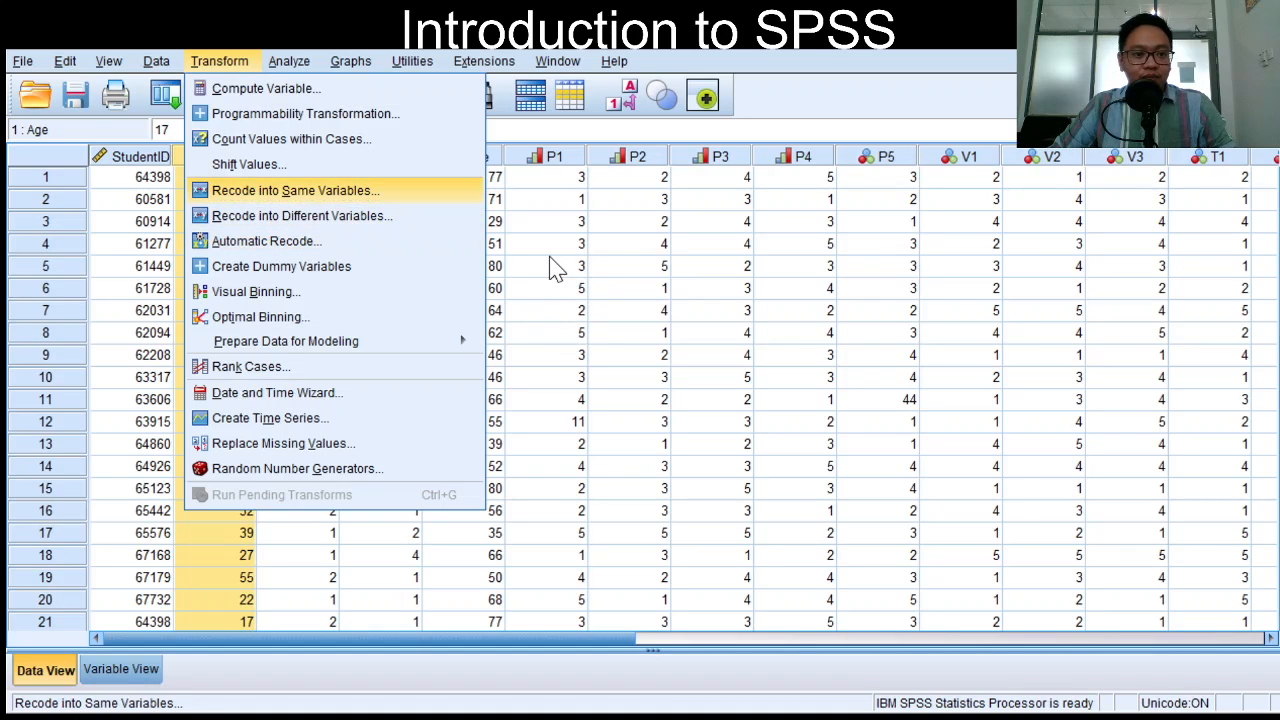
key("Down")
key("Down")
key("Up")
key("Up")
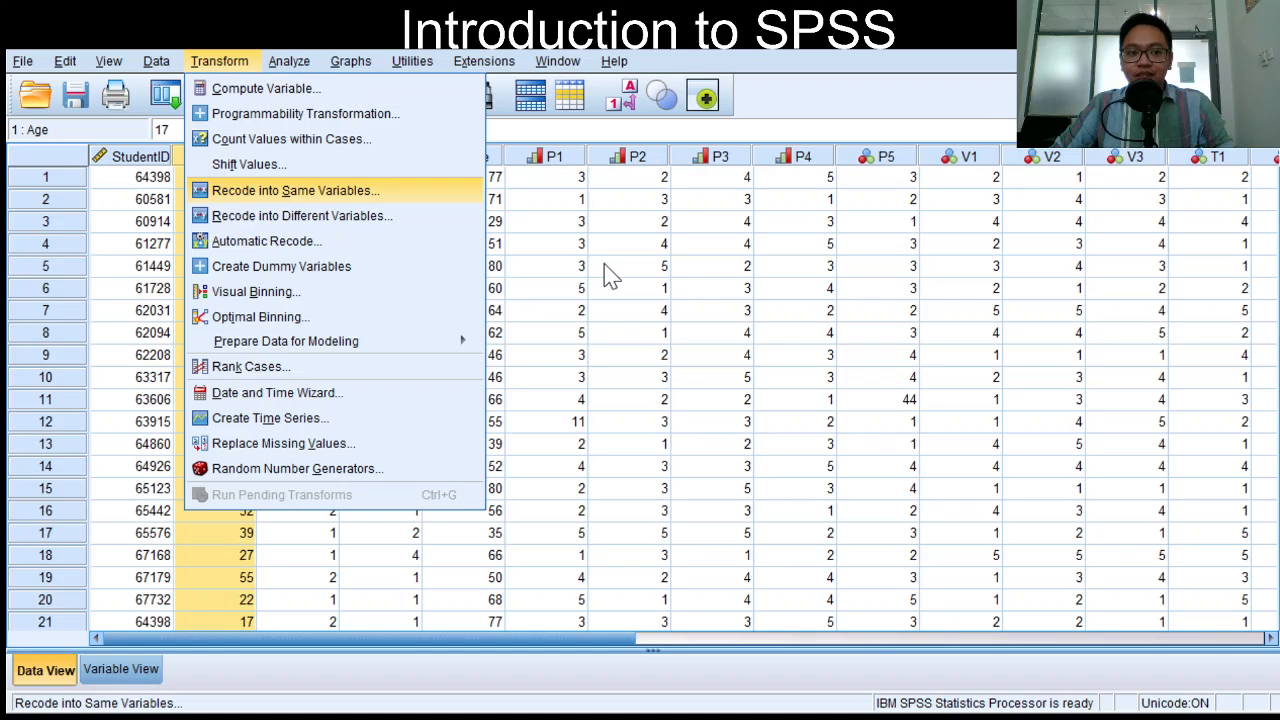
key("Down")
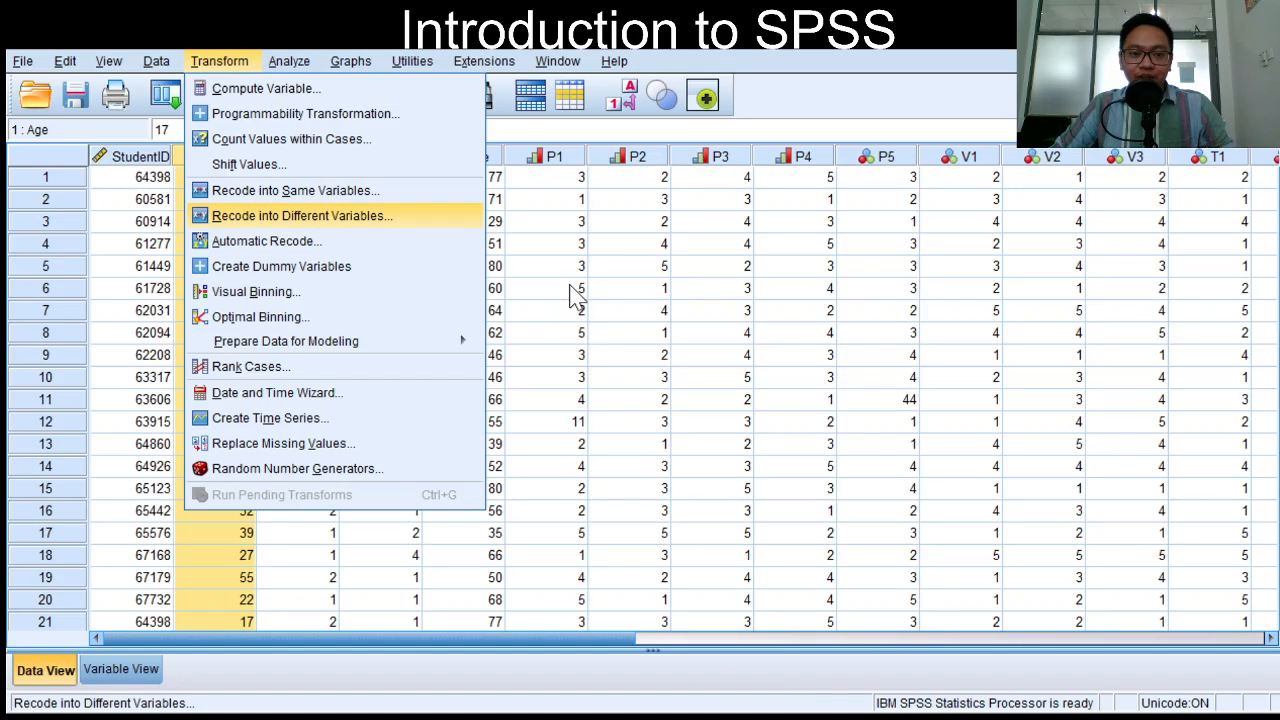
key("Up")
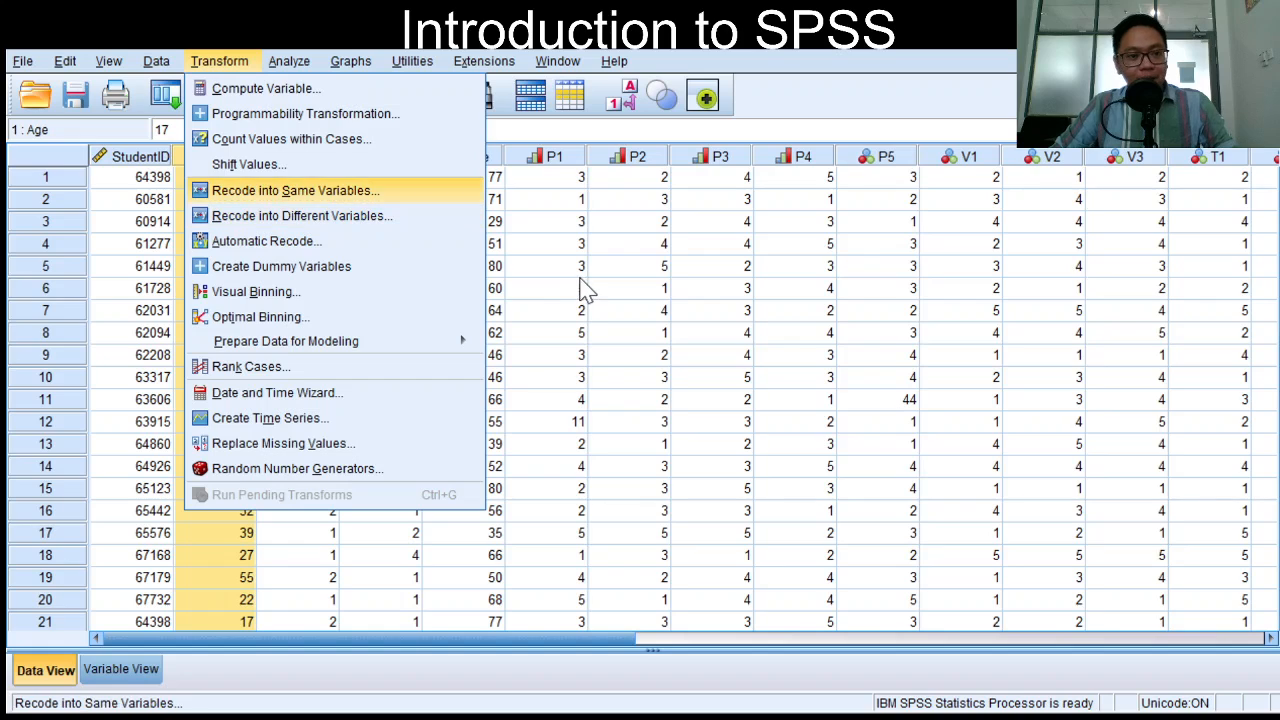
key("Up")
key("Up")
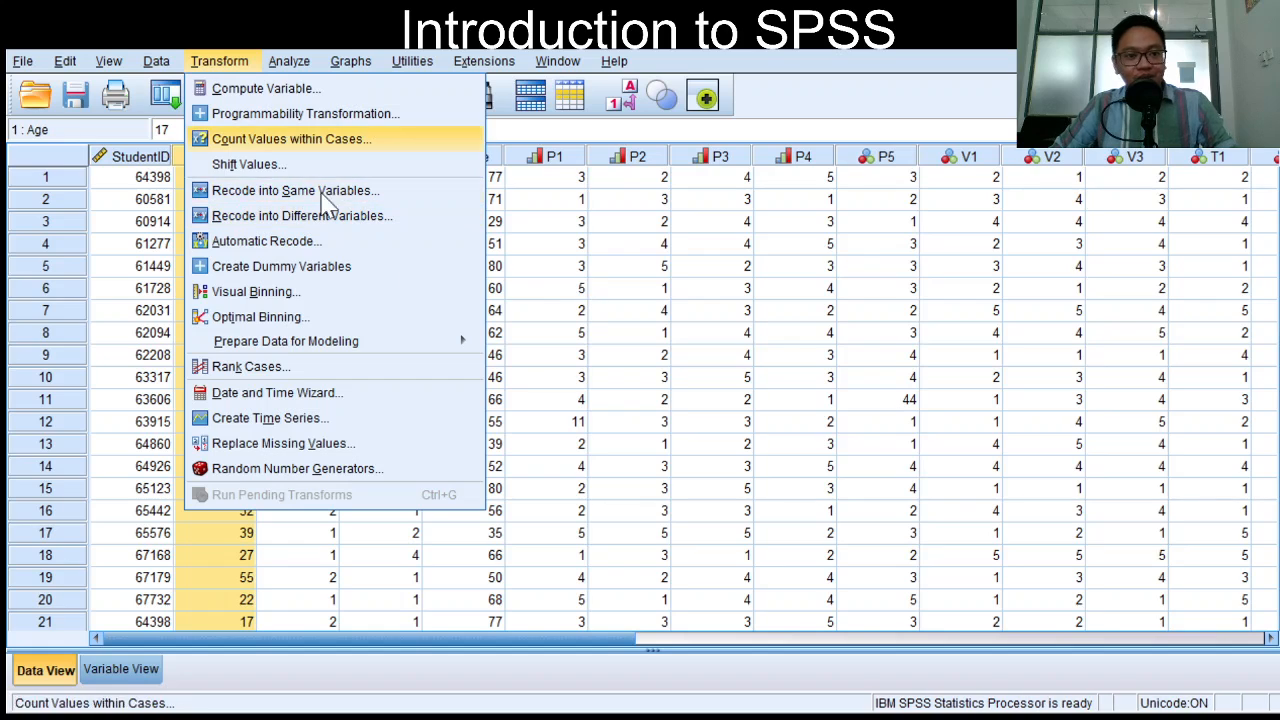
left_click(495, 315)
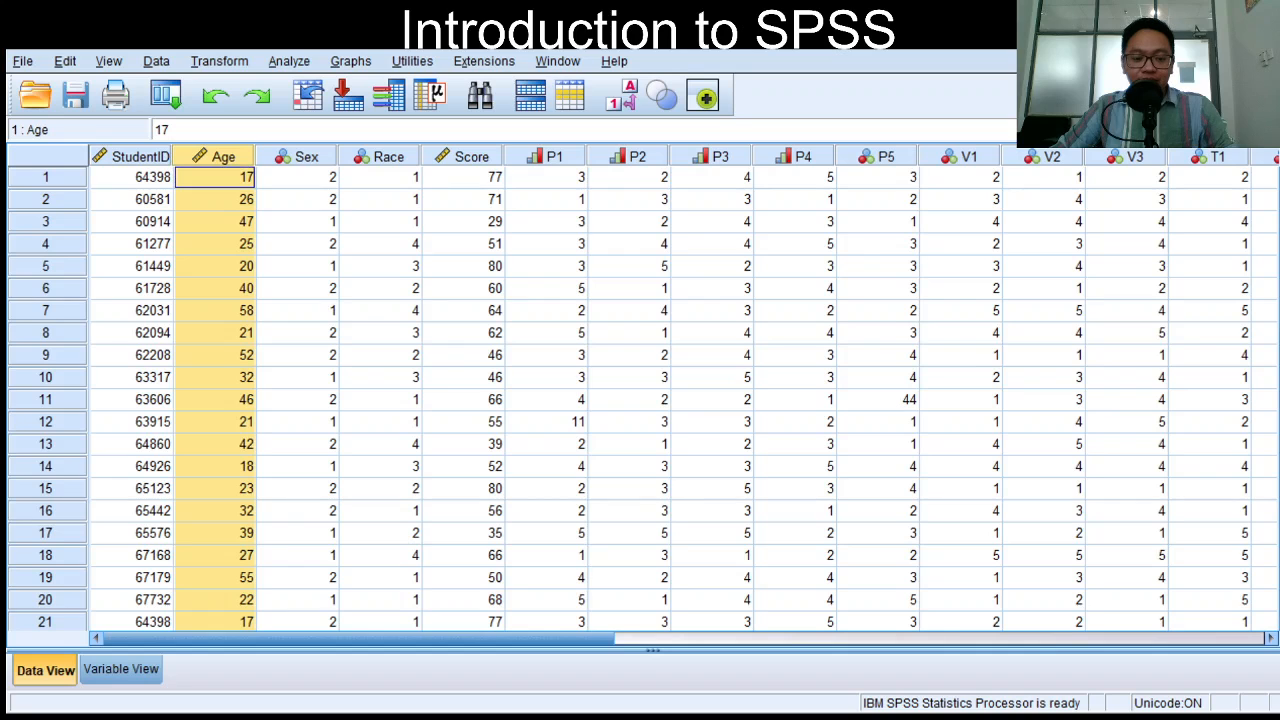
Inspect the Age_group column at the end of the dataset and delete the V22 variable.
left_click_drag(562, 638, 1076, 638)
left_click(785, 157)
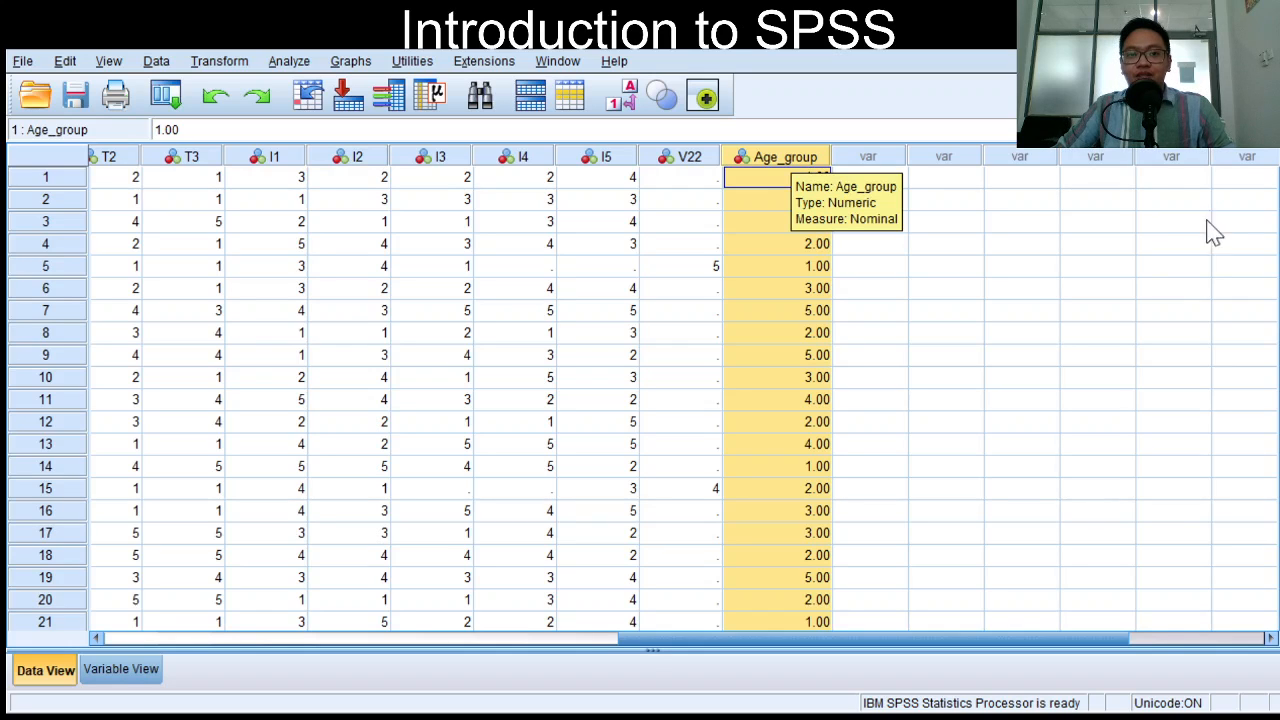
key("Left")
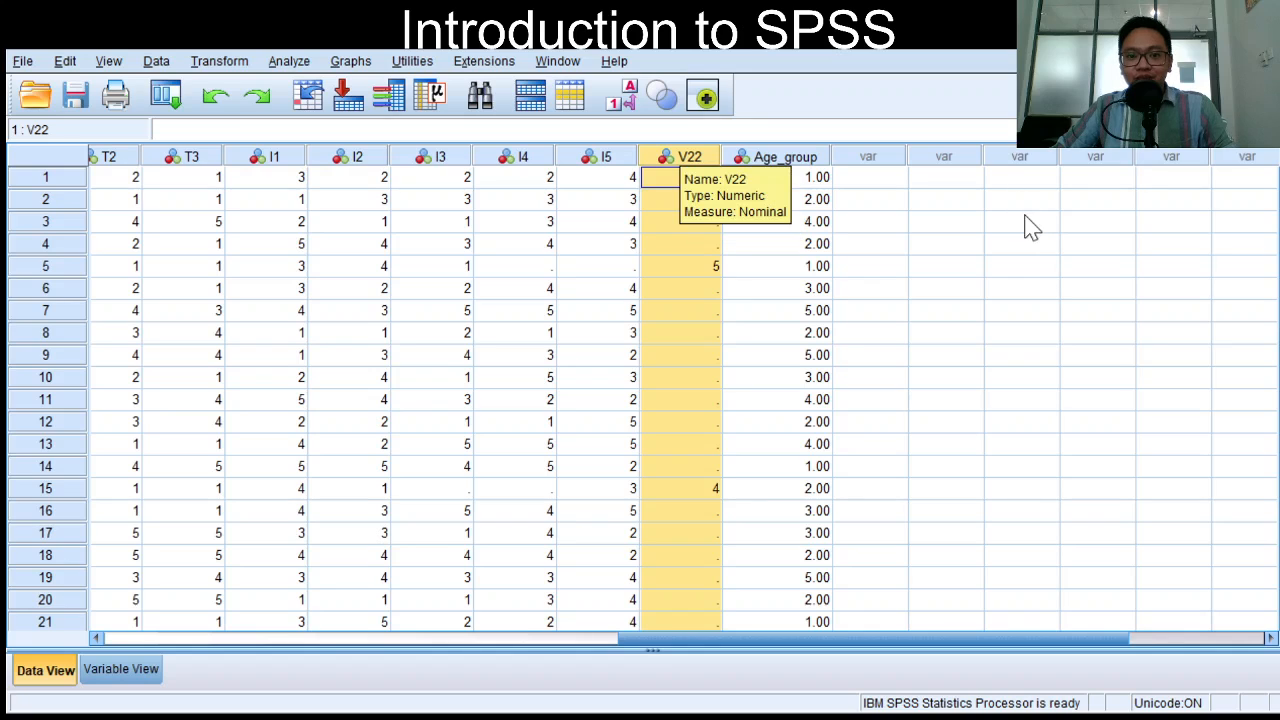
right_click(683, 156)
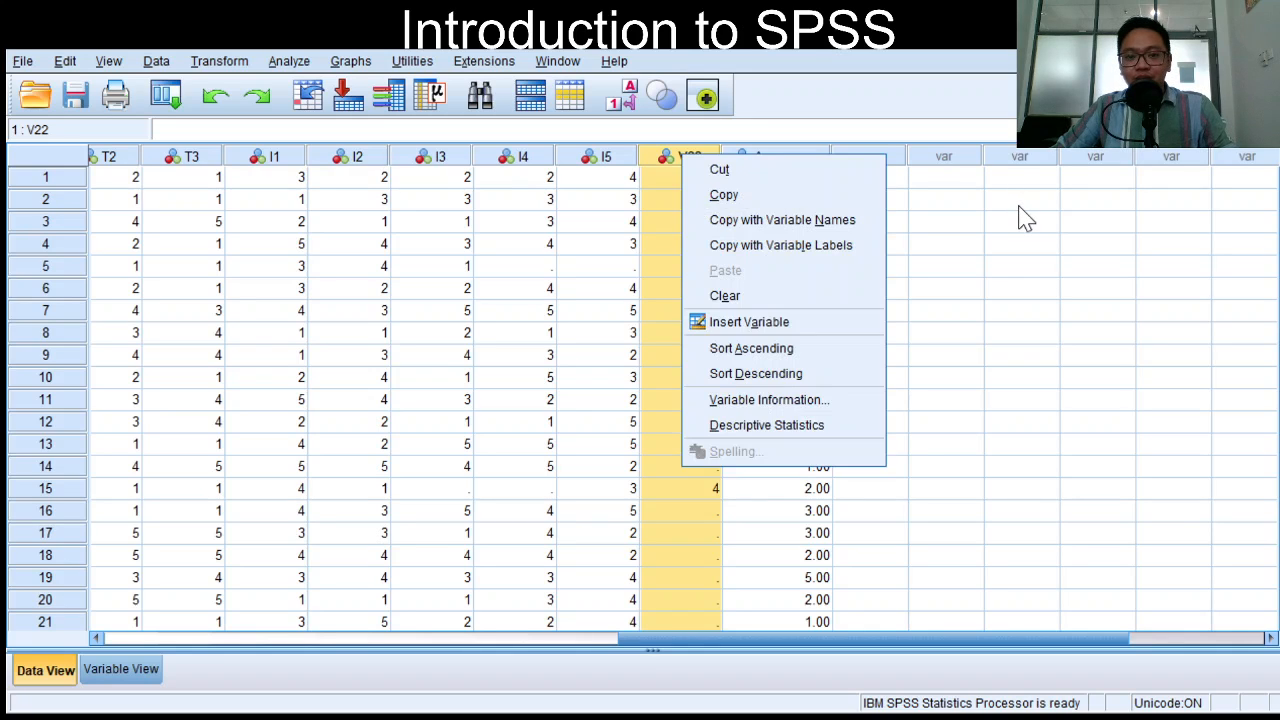
left_click(725, 295)
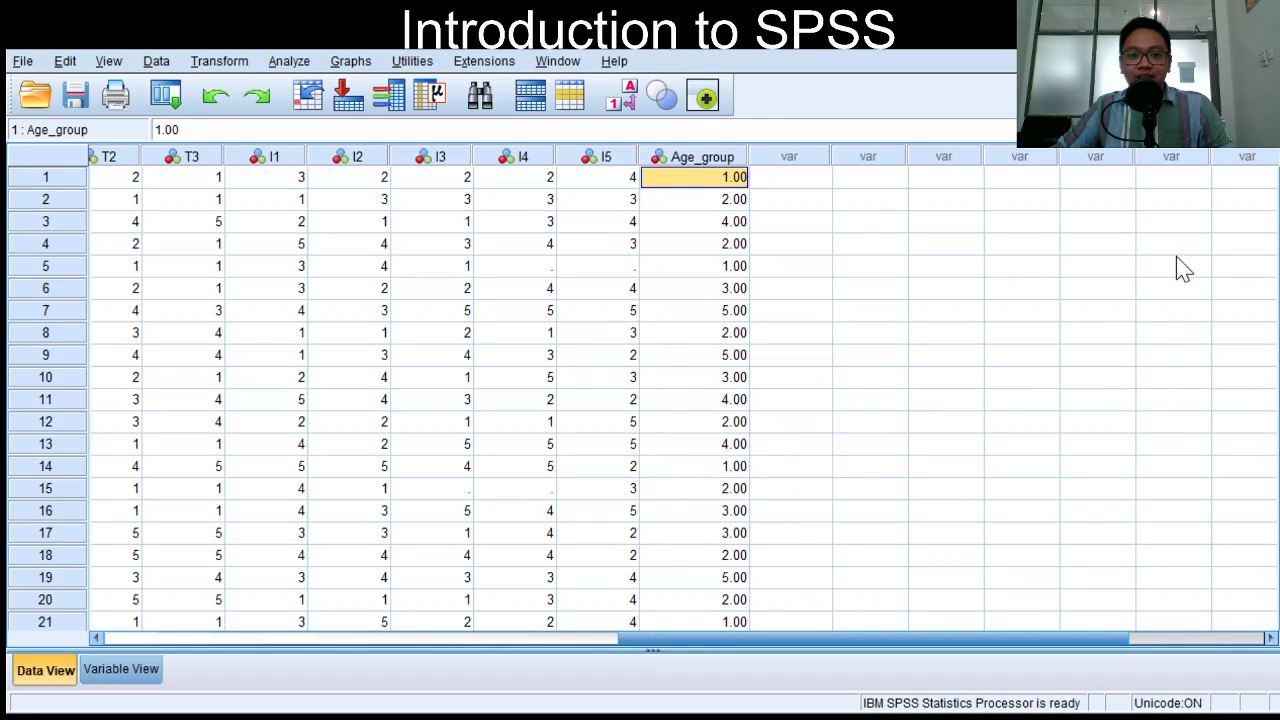
Return to the P items in the data and review the available recoding transformations.
left_click_drag(740, 638, 312, 638)
left_click(222, 62)
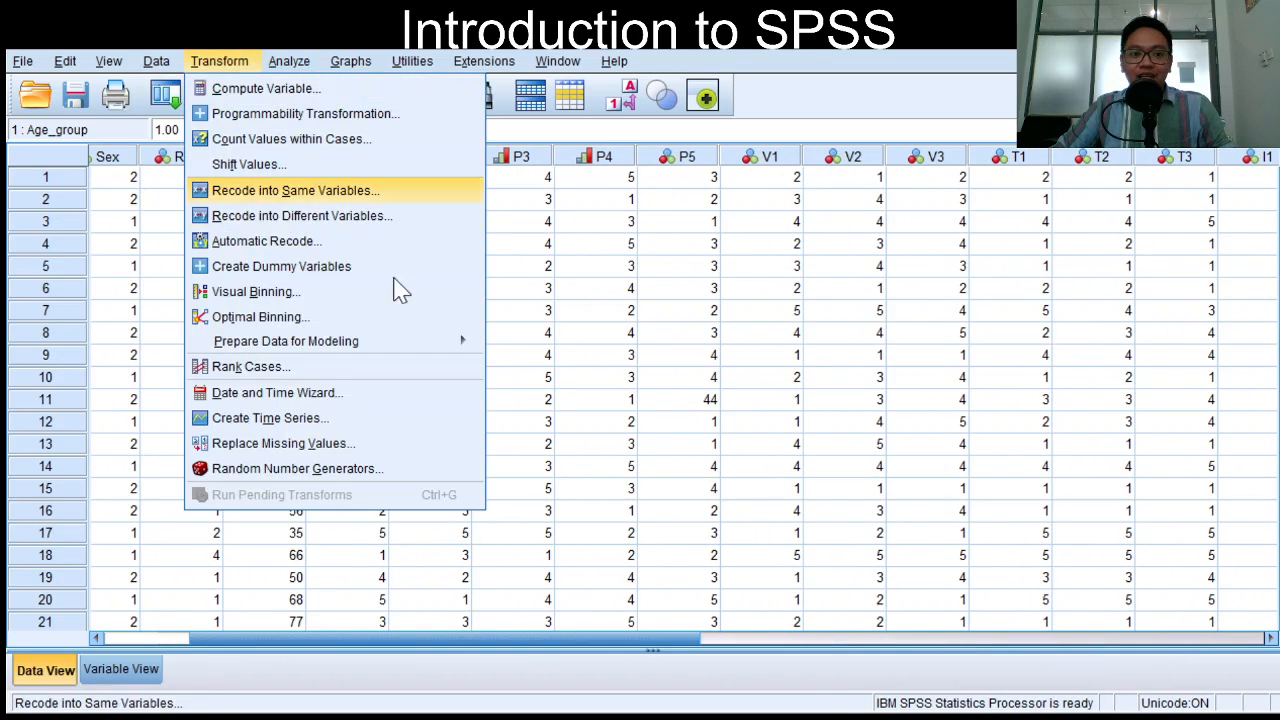
key("Escape")
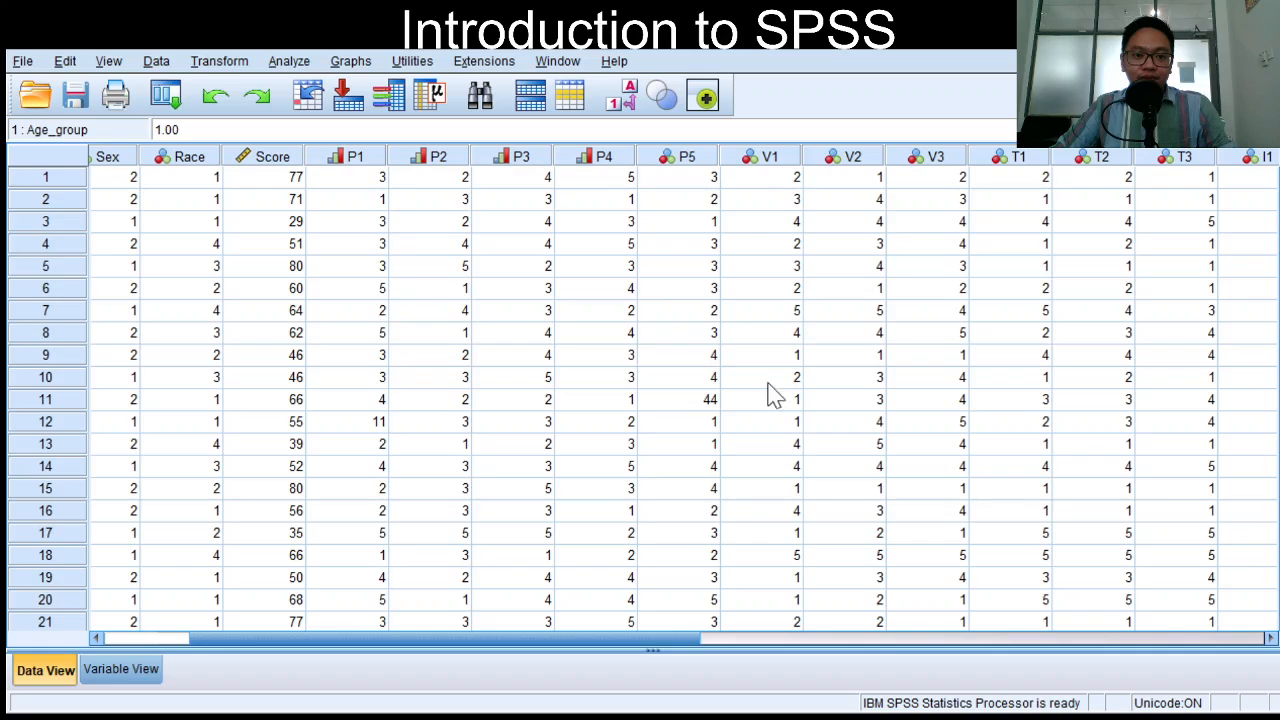